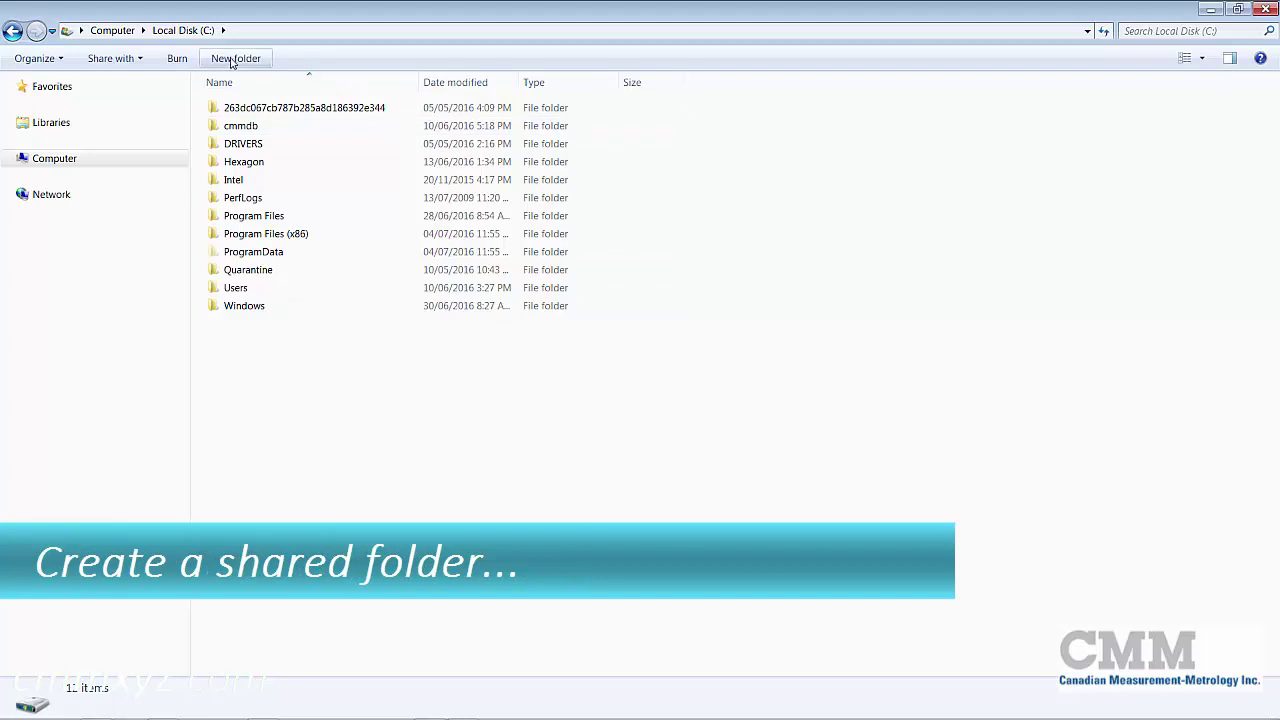
# Step: Create a new folder named 'my network folder' on Local Disk (C:)
pyautogui.click(235, 58)
pyautogui.write('my networ')
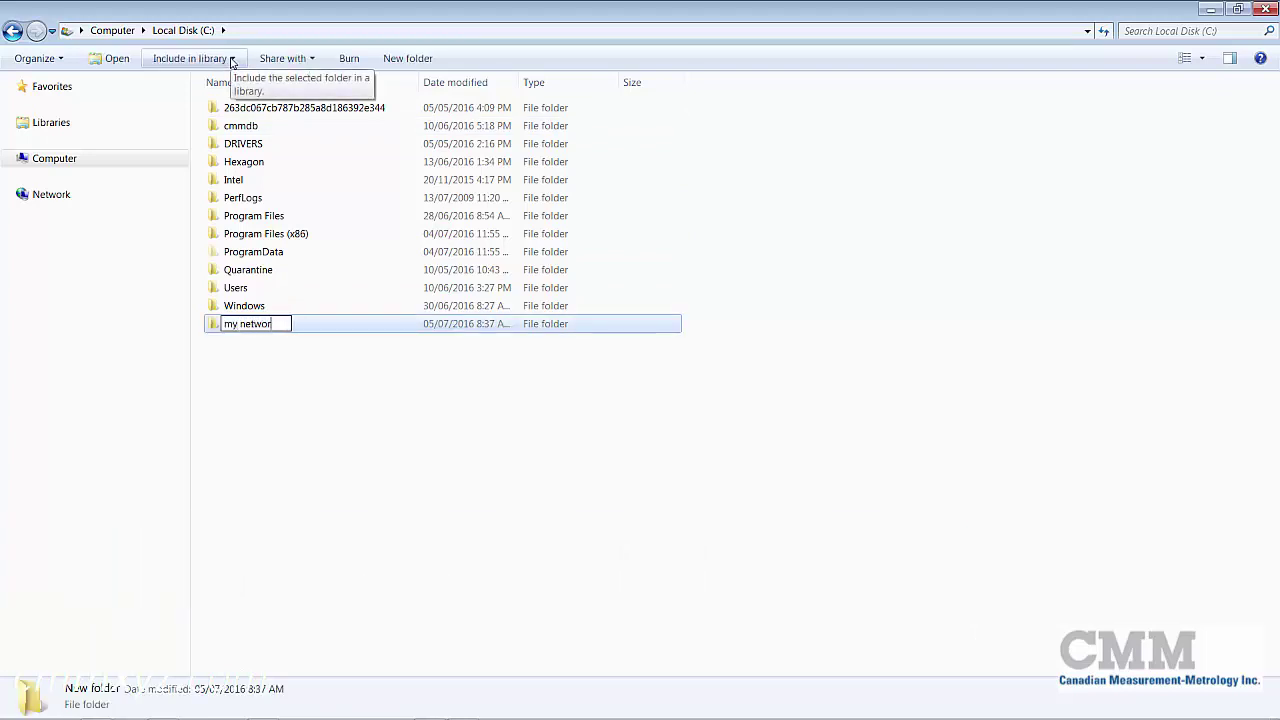
pyautogui.write('k folder')
pyautogui.press('Return')
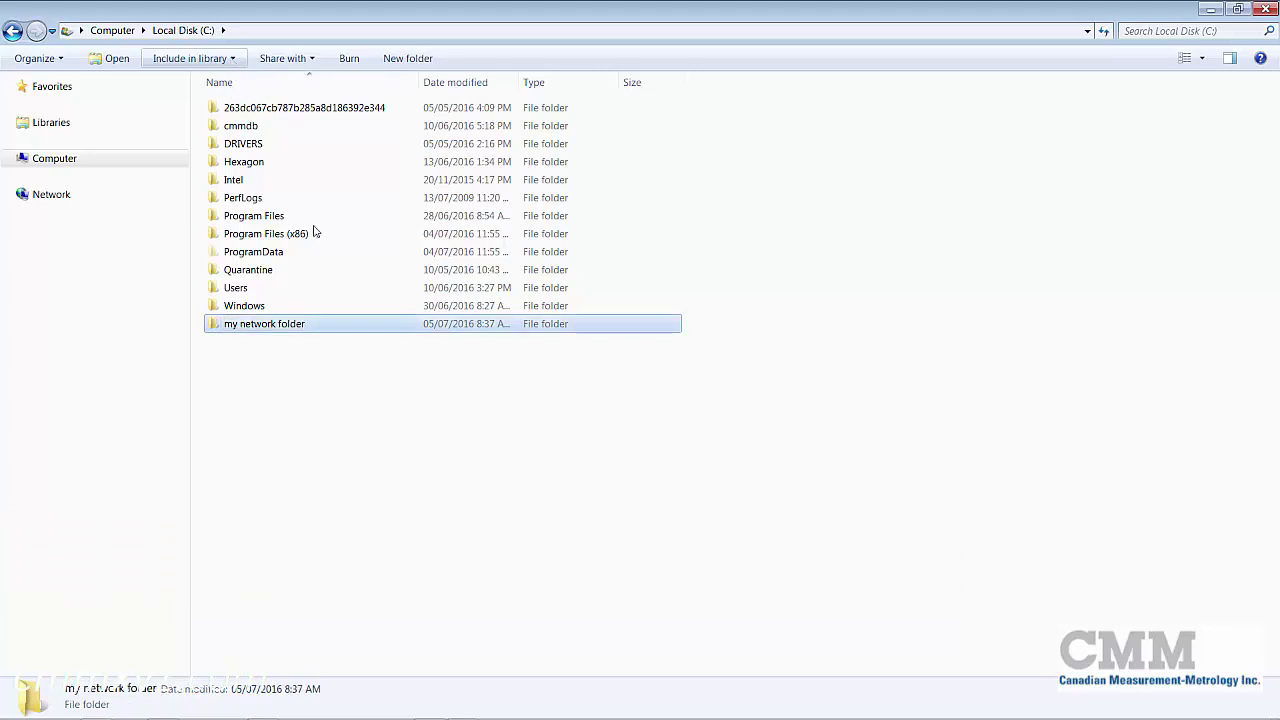
# Step: Open 'my network folder' and copy its path C:\my network folder
pyautogui.doubleClick(264, 324)
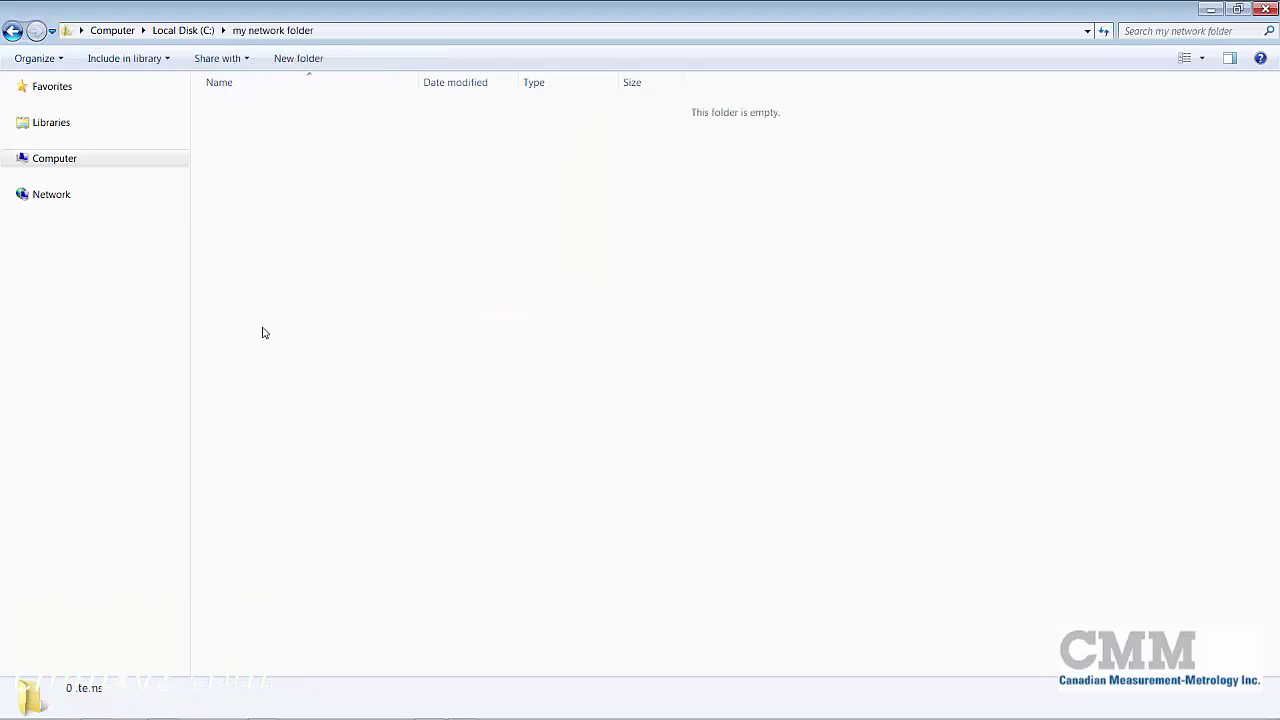
pyautogui.click(342, 33)
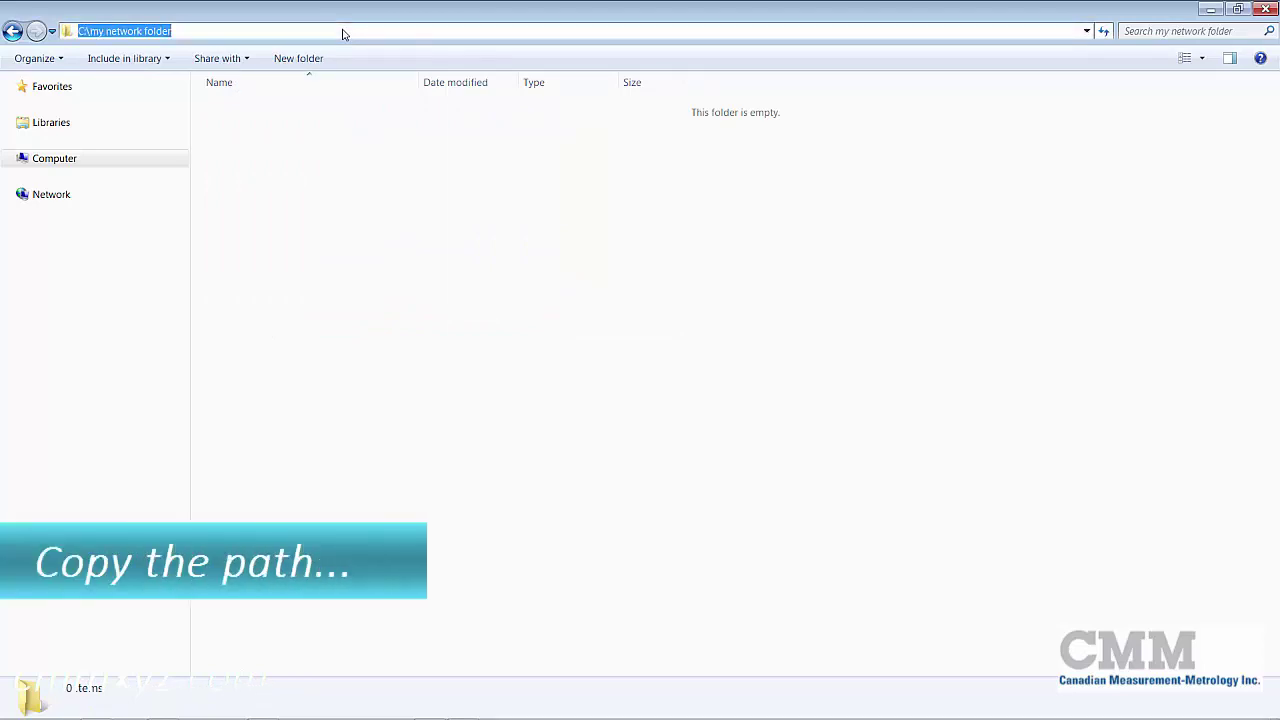
pyautogui.rightClick(137, 31)
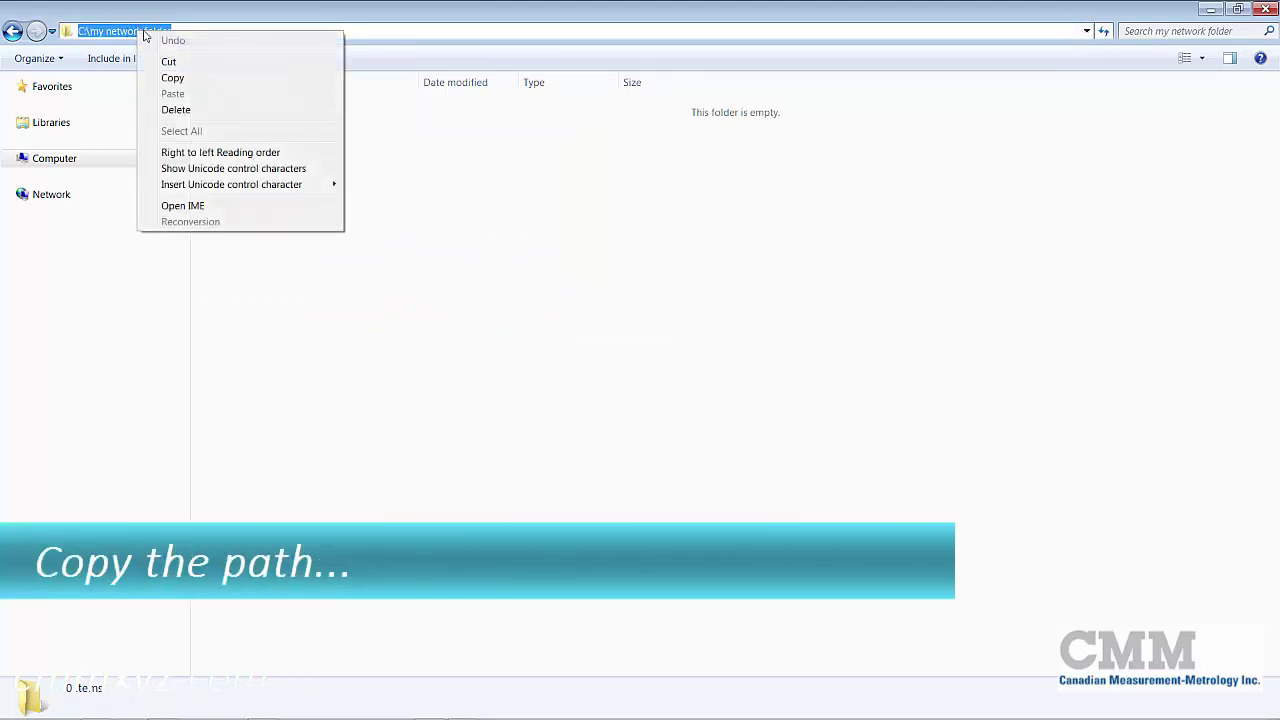
pyautogui.click(173, 78)
pyautogui.click(452, 231)
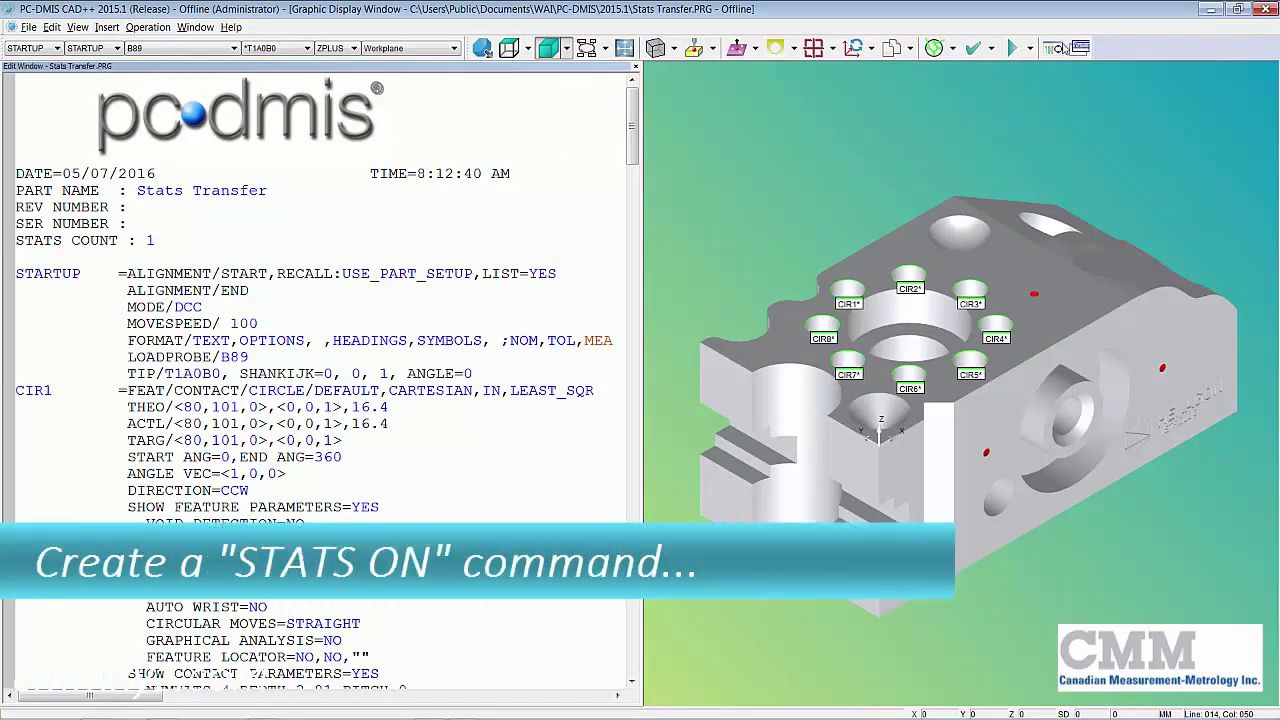
# Step: Insert a DataPage+ Statistics command with Offline output, keeping it despite the database error
pyautogui.click(107, 29)
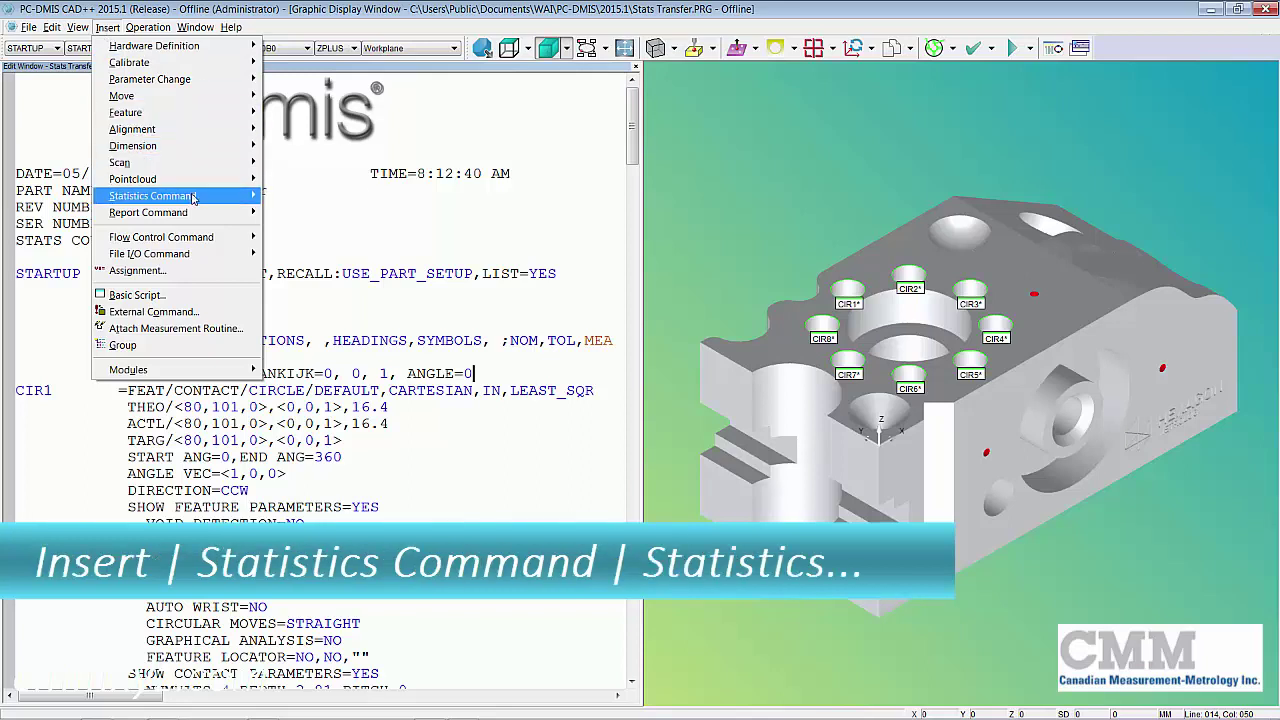
pyautogui.moveTo(193, 197)
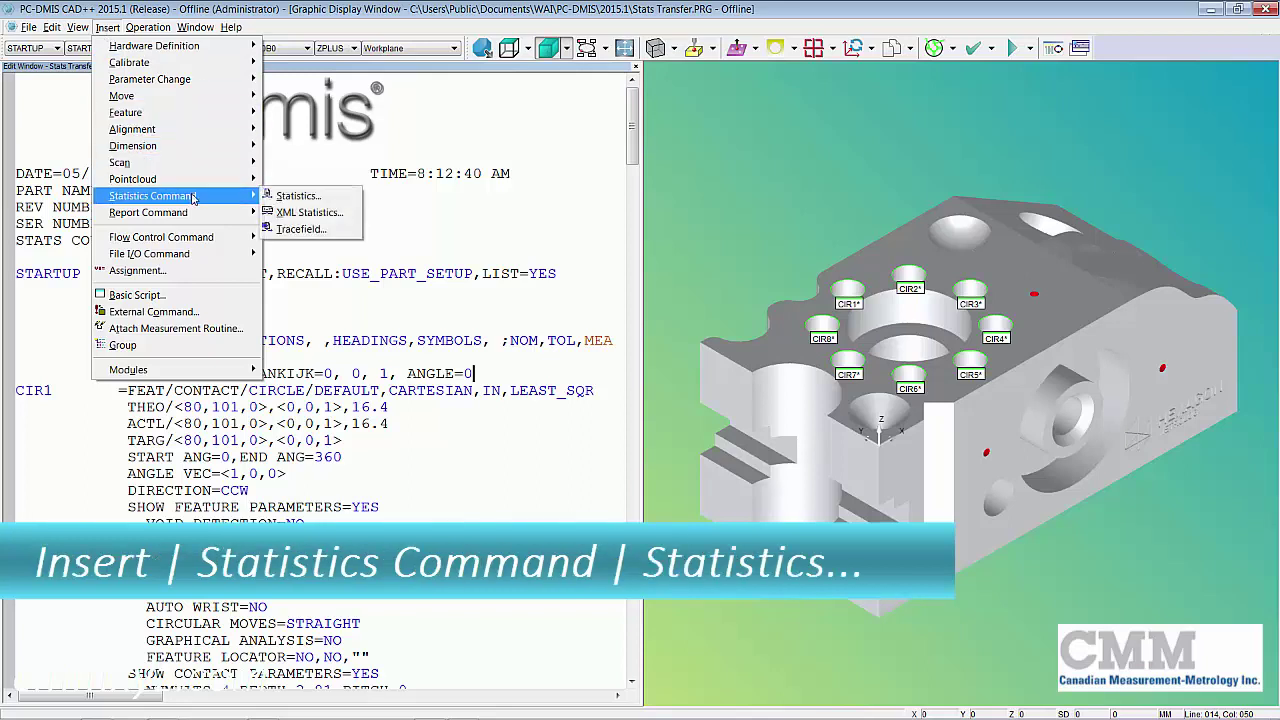
pyautogui.click(346, 199)
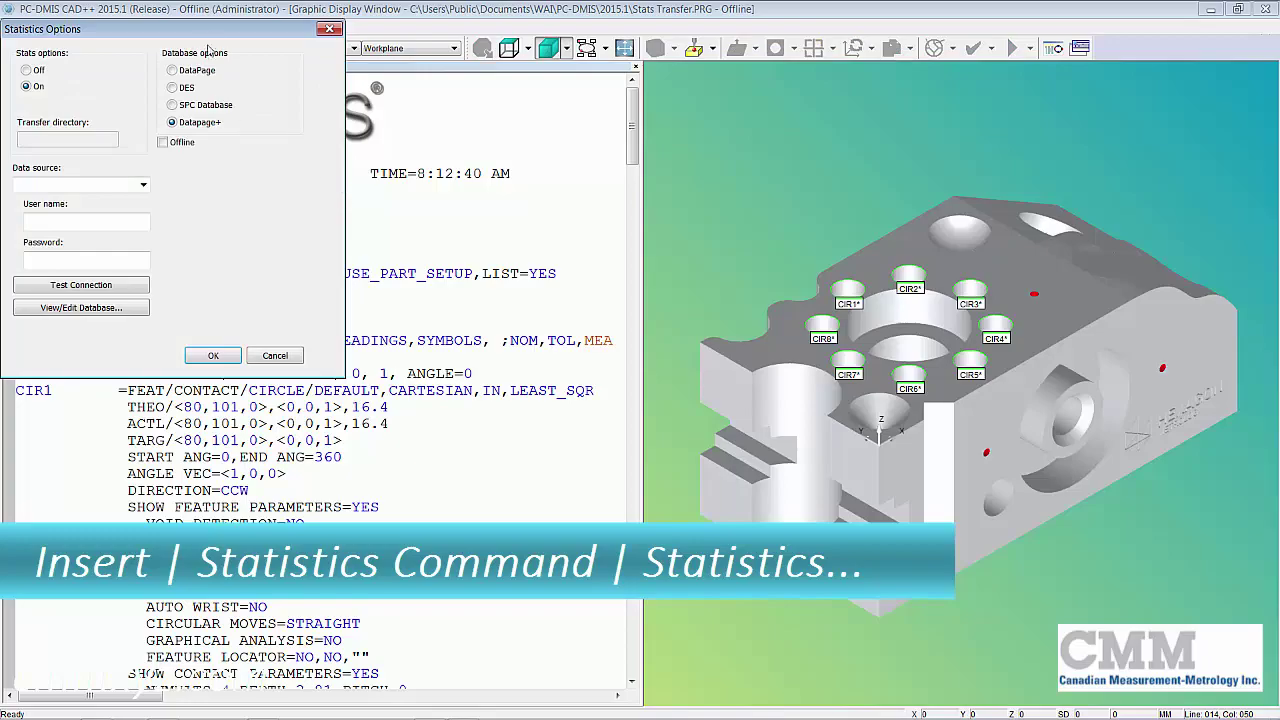
pyautogui.moveTo(208, 37); pyautogui.dragTo(473, 135)
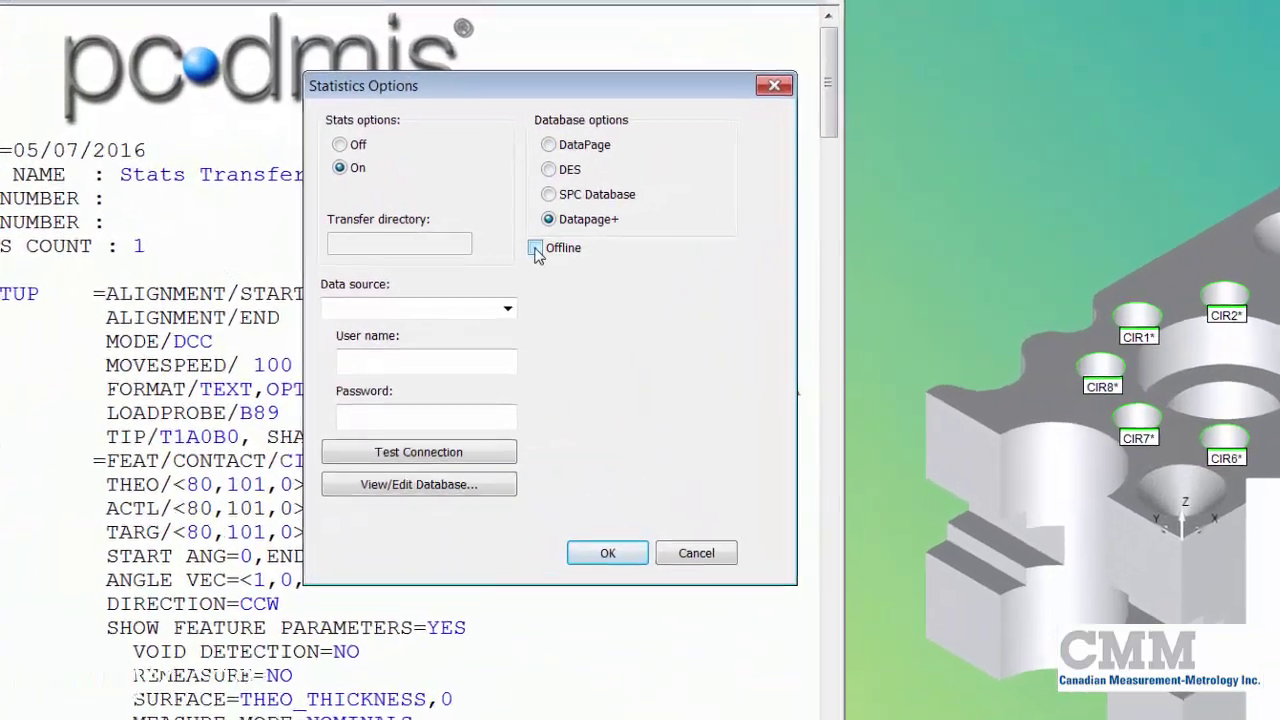
pyautogui.click(508, 248)
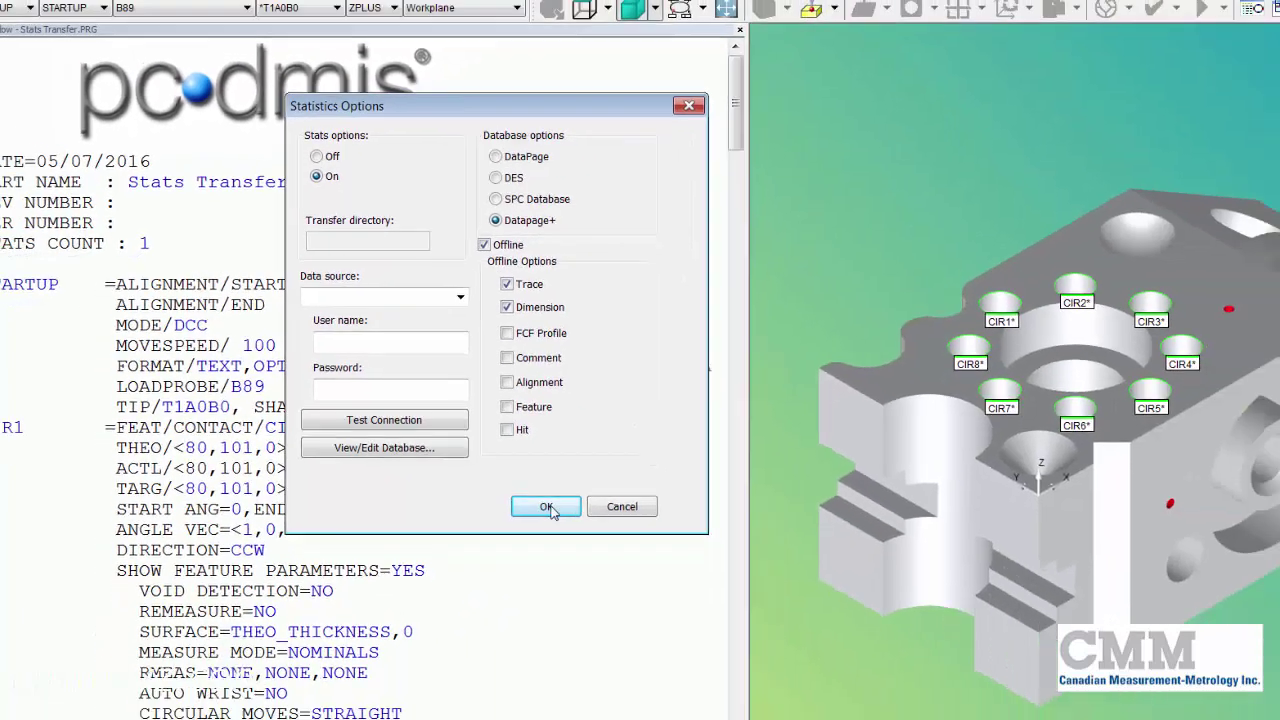
pyautogui.click(706, 628)
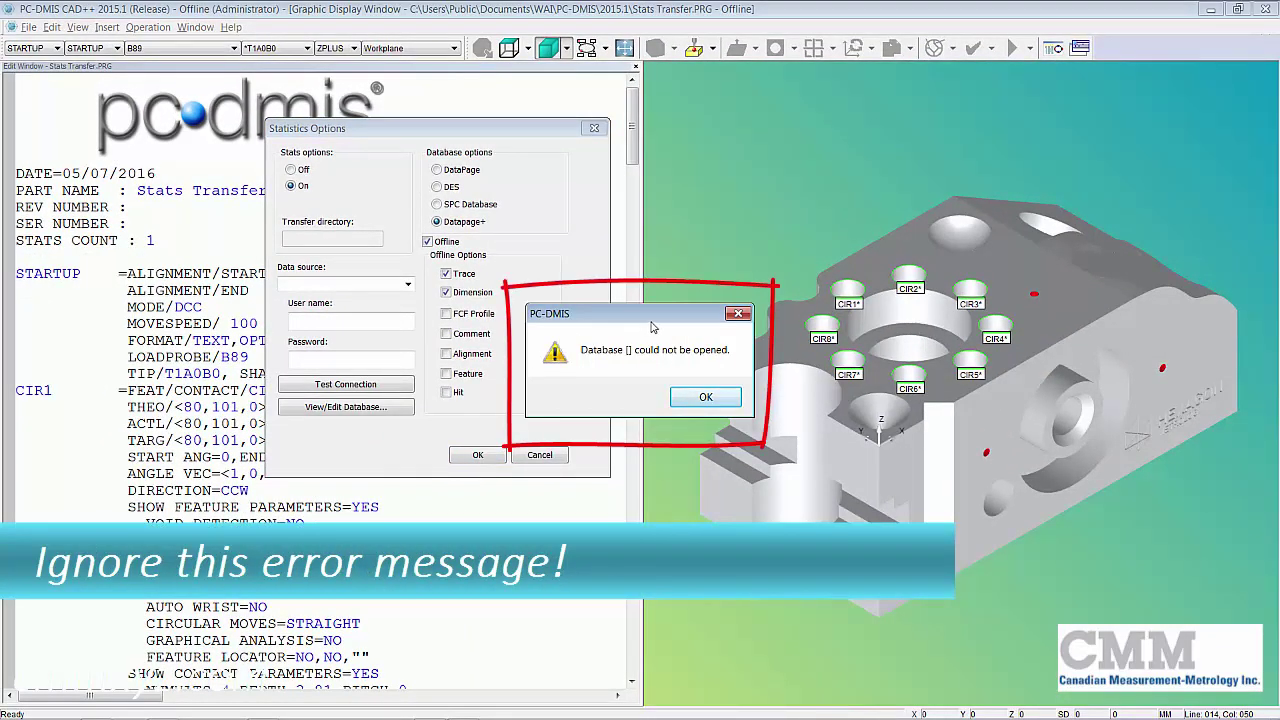
pyautogui.click(706, 397)
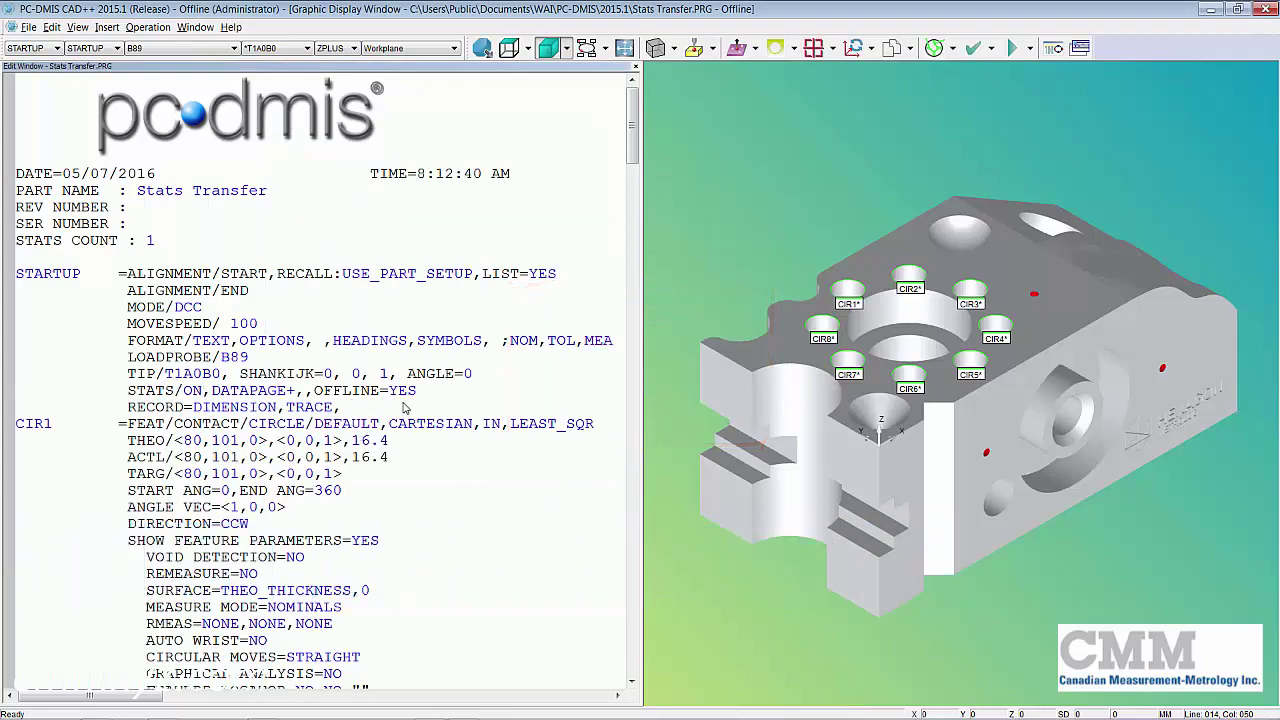
# Step: Append STATS/TRANSFER with DIRECTORY=C:\my network folder after END OF DIMENSION LOC8, then execute the program
pyautogui.hotkey('ctrl', 'End')
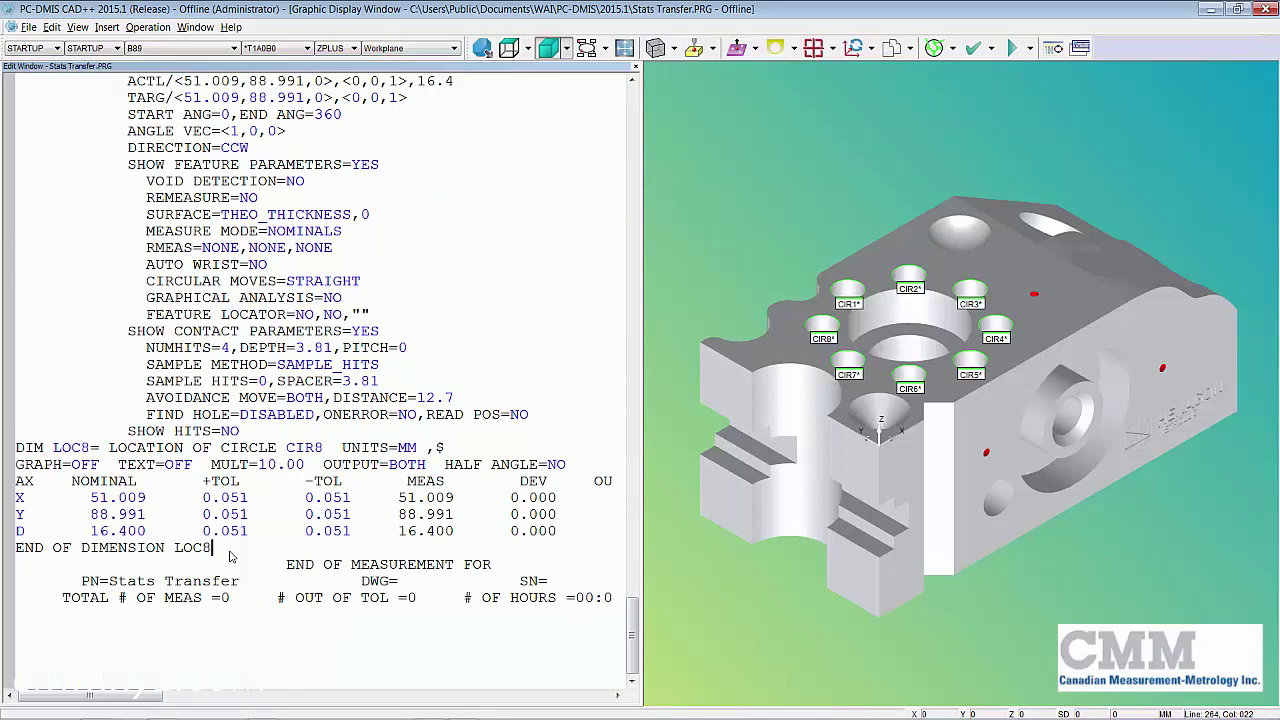
pyautogui.press('Return')
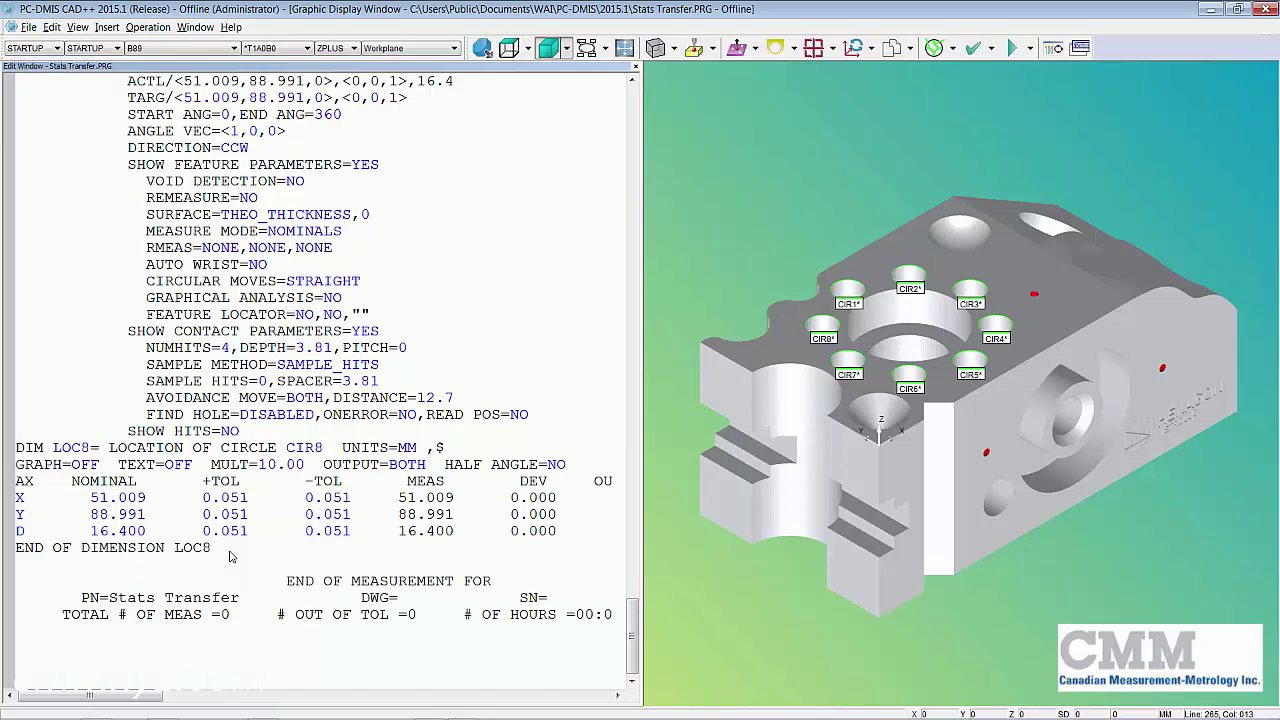
pyautogui.write('STATS')
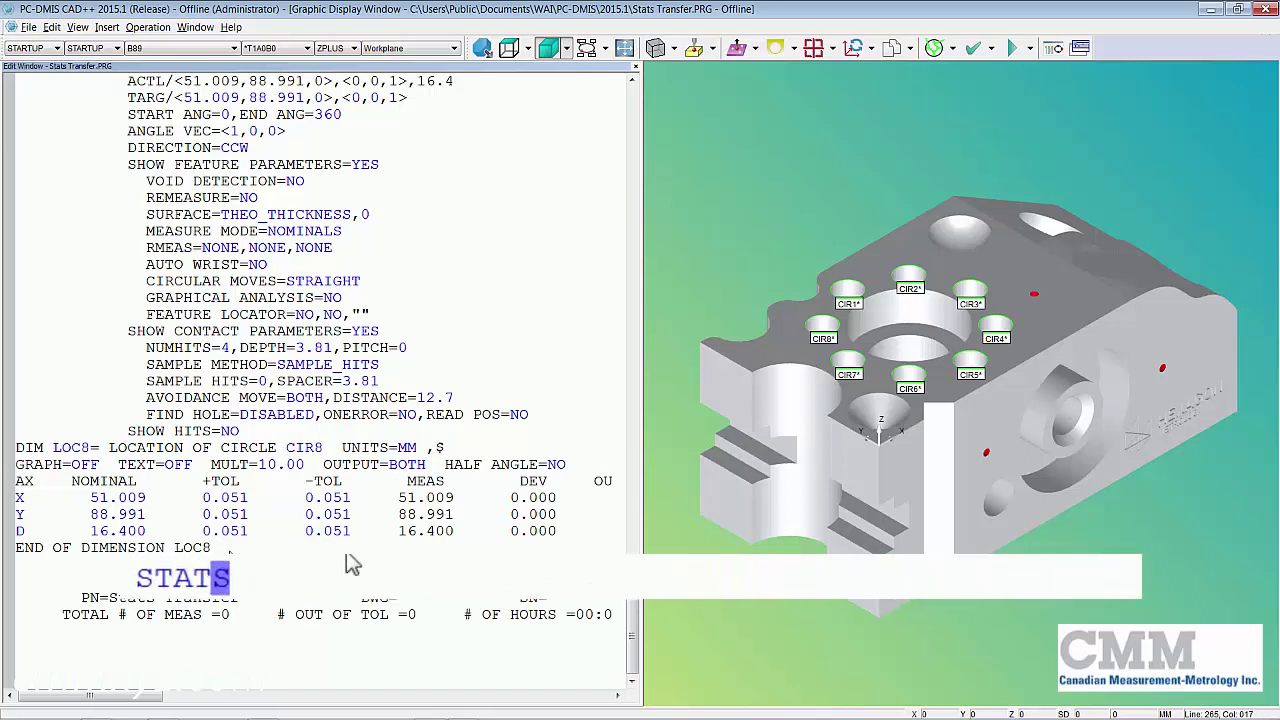
pyautogui.press('Tab')
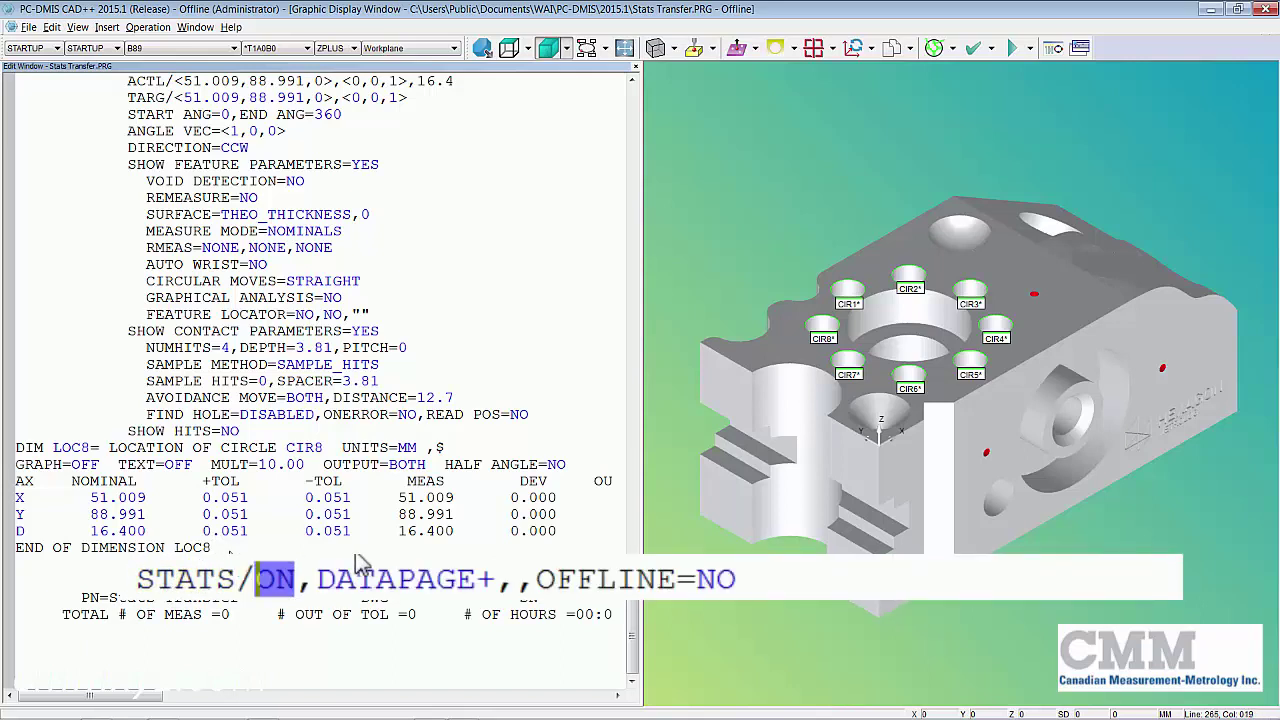
pyautogui.write('TRANSFER')
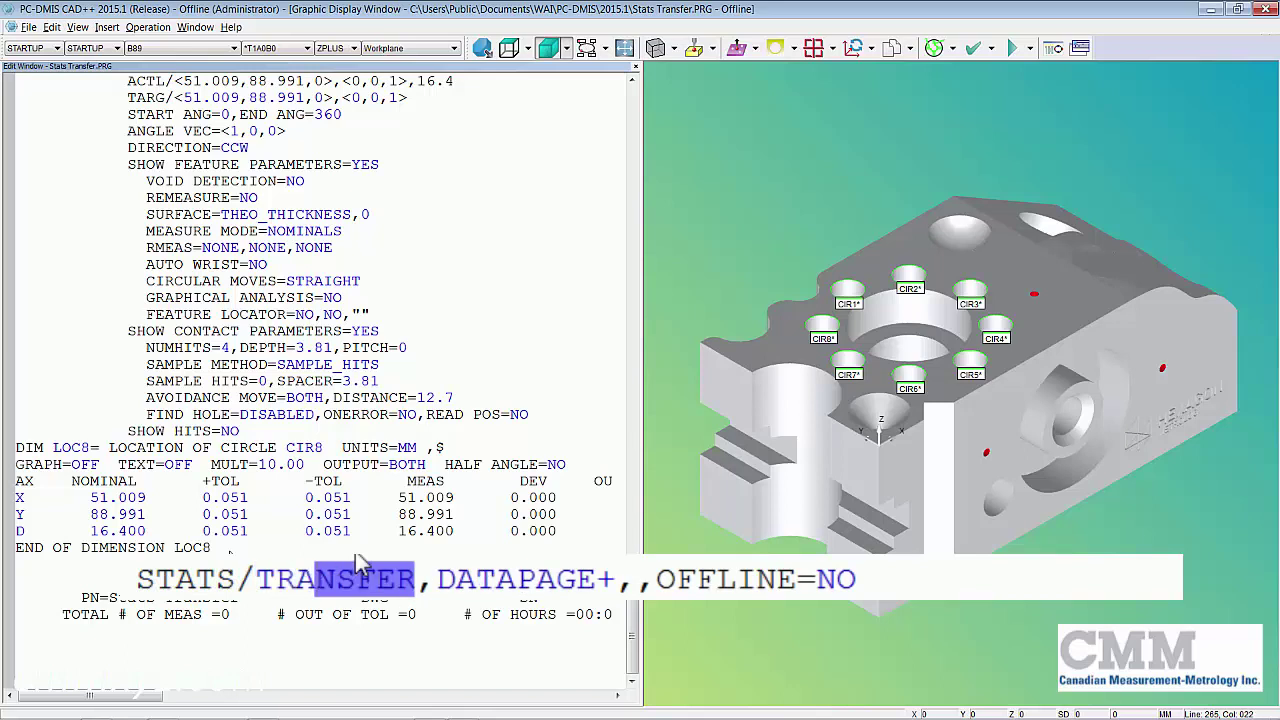
pyautogui.press('Tab')
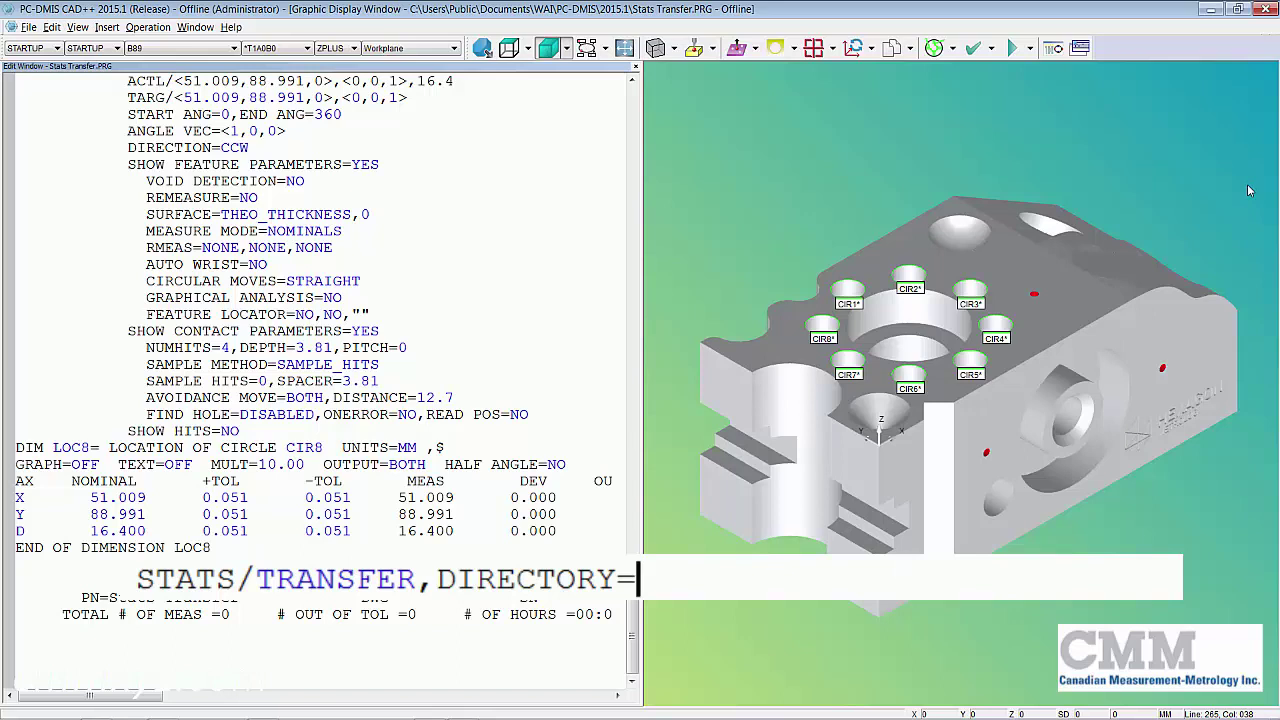
pyautogui.hotkey('ctrl', 'v')
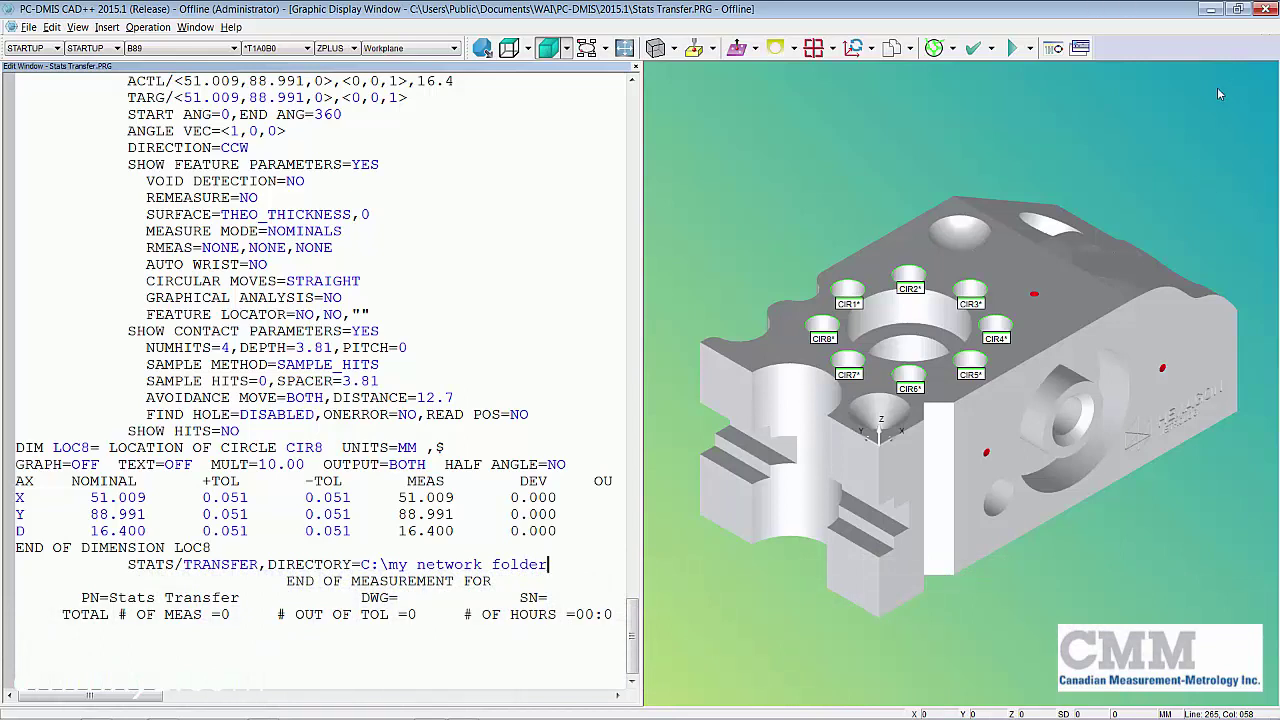
pyautogui.click(1012, 47)
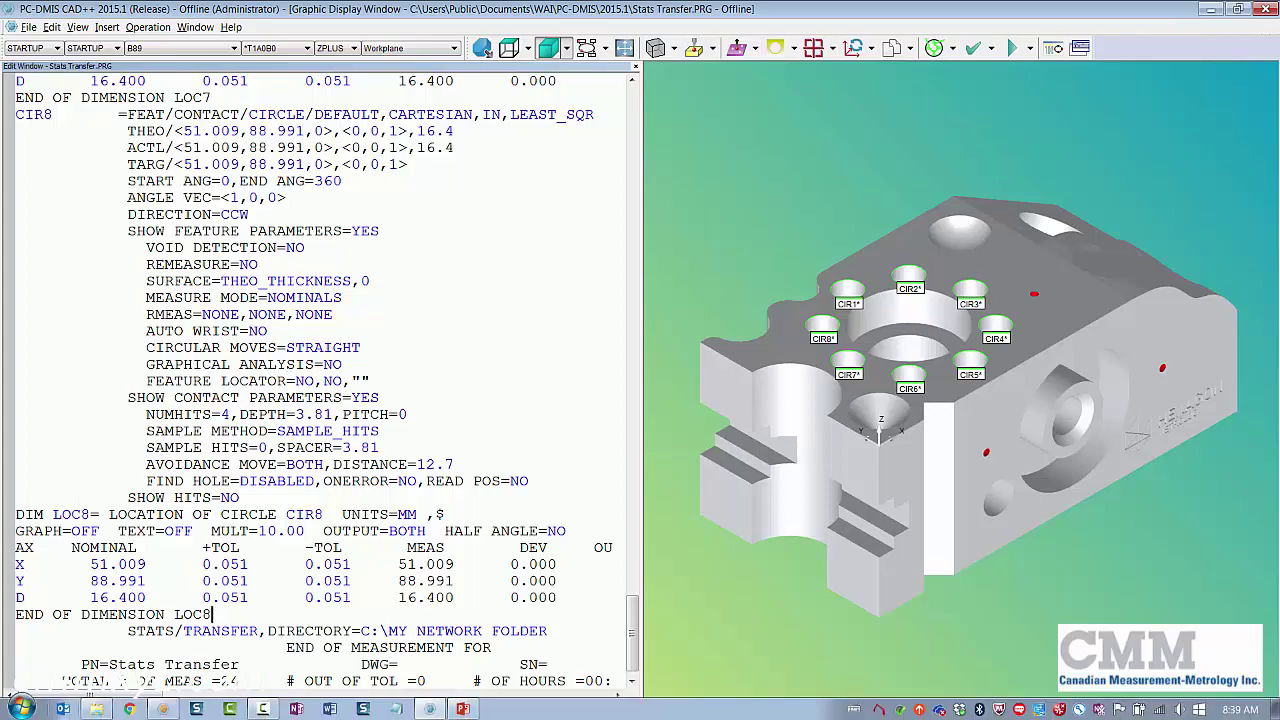
# Step: Launch DataImporter from the DataPage+ 5.0 Tools group in the Start menu
pyautogui.click(21, 708)
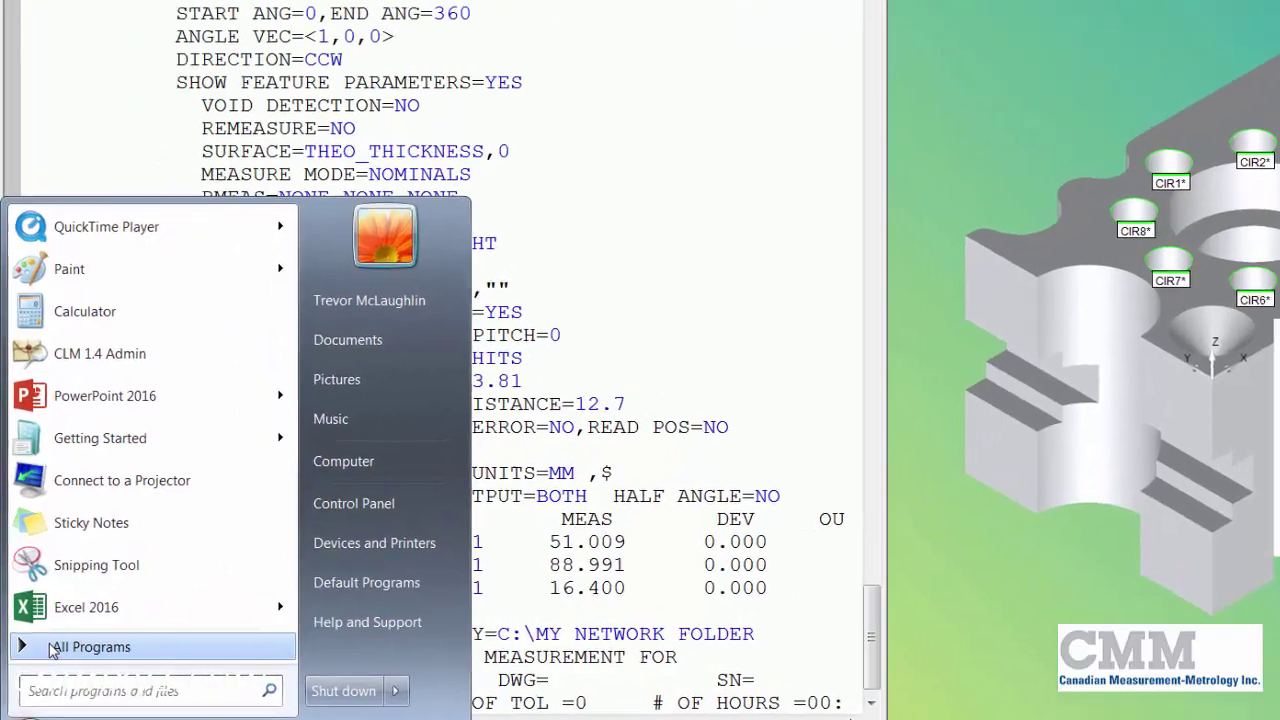
pyautogui.click(36, 638)
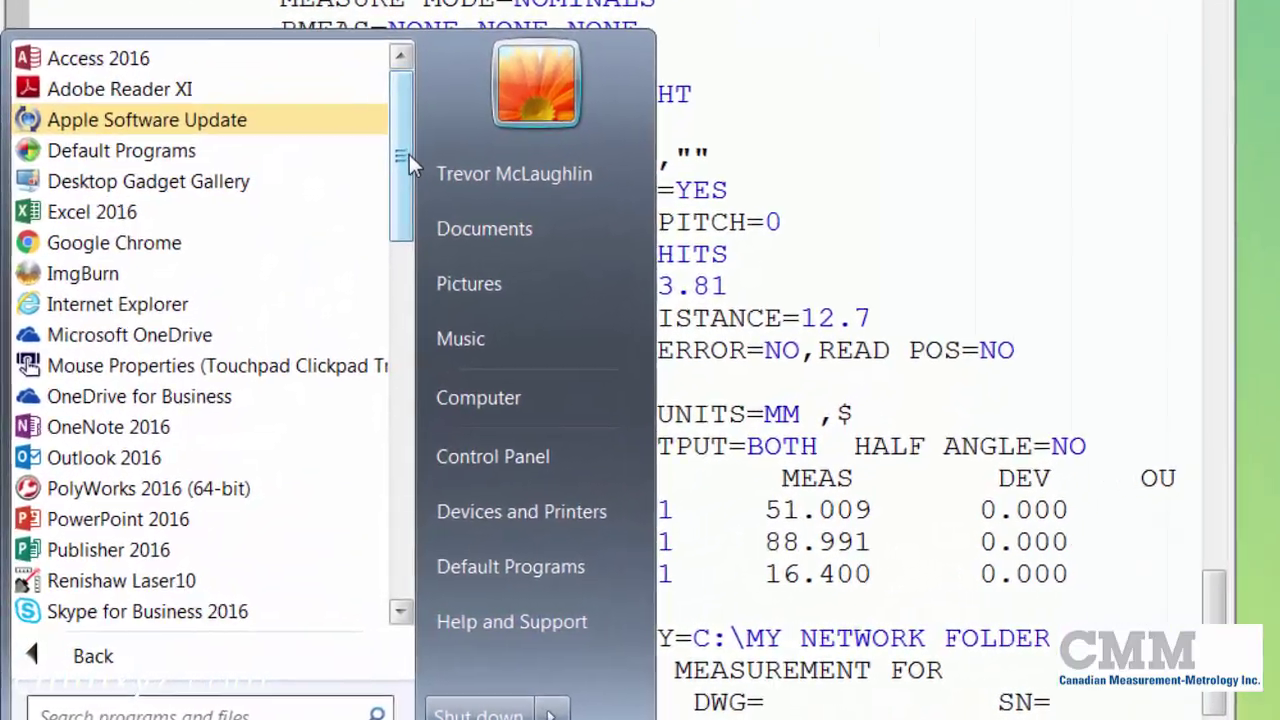
pyautogui.moveTo(321, 258); pyautogui.dragTo(327, 285)
pyautogui.moveTo(444, 164); pyautogui.dragTo(427, 354)
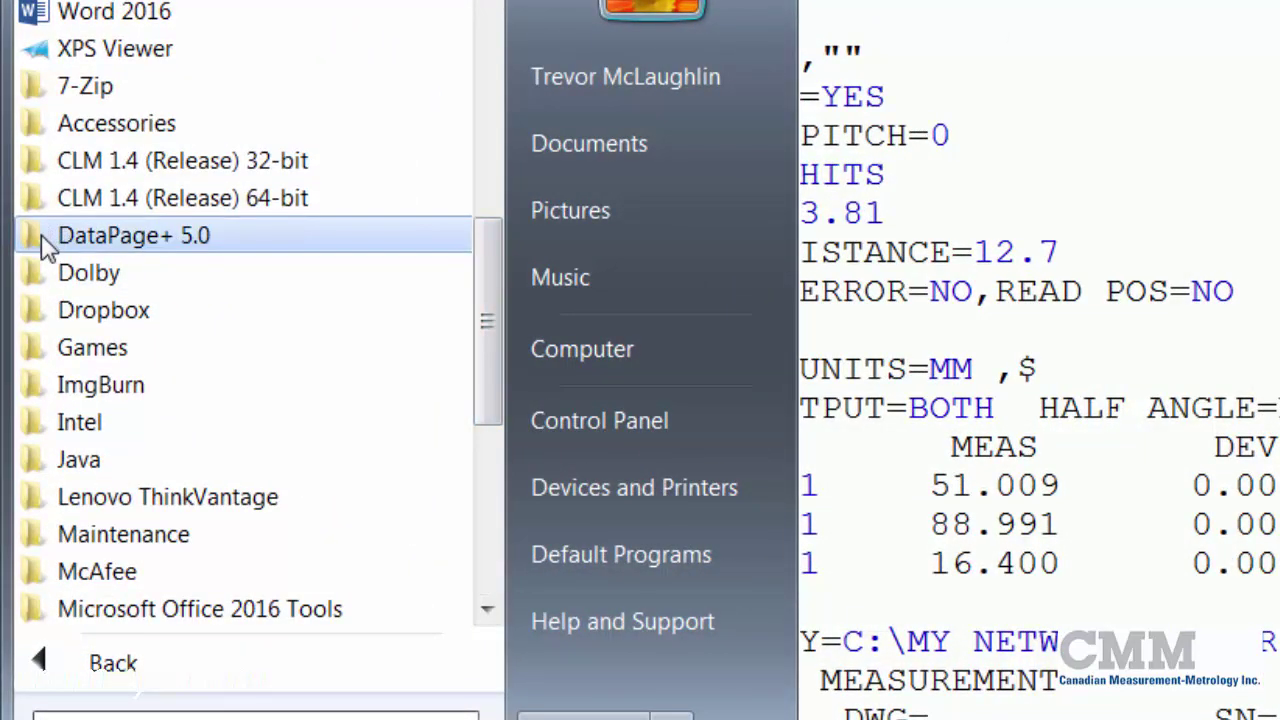
pyautogui.click(45, 240)
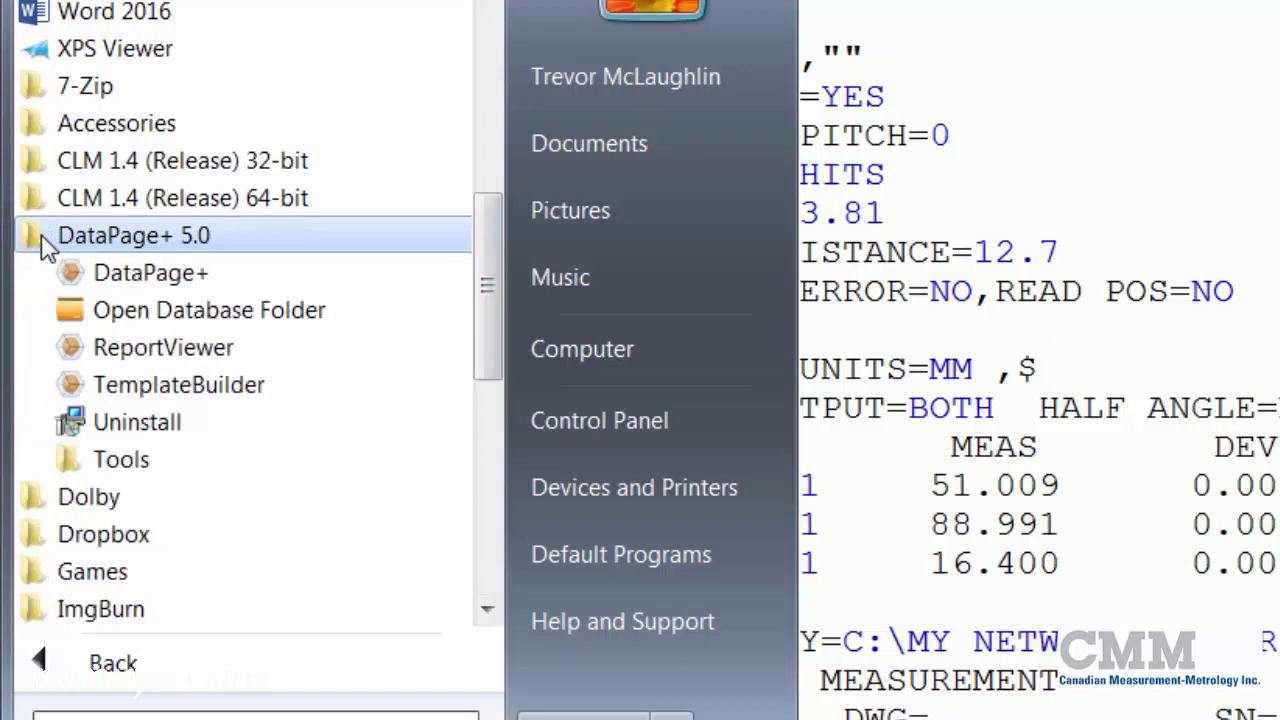
pyautogui.click(392, 476)
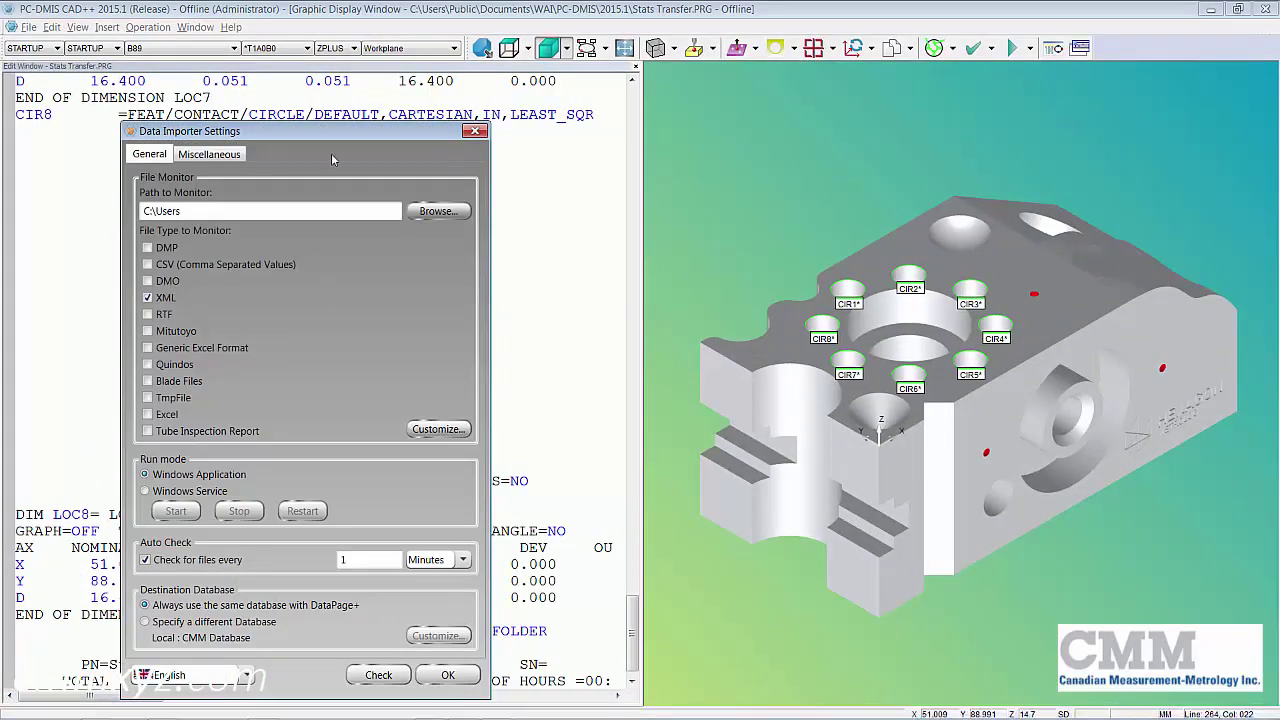
# Step: Set the importer's path to monitor to C:\my network folder
pyautogui.moveTo(330, 135); pyautogui.dragTo(565, 68)
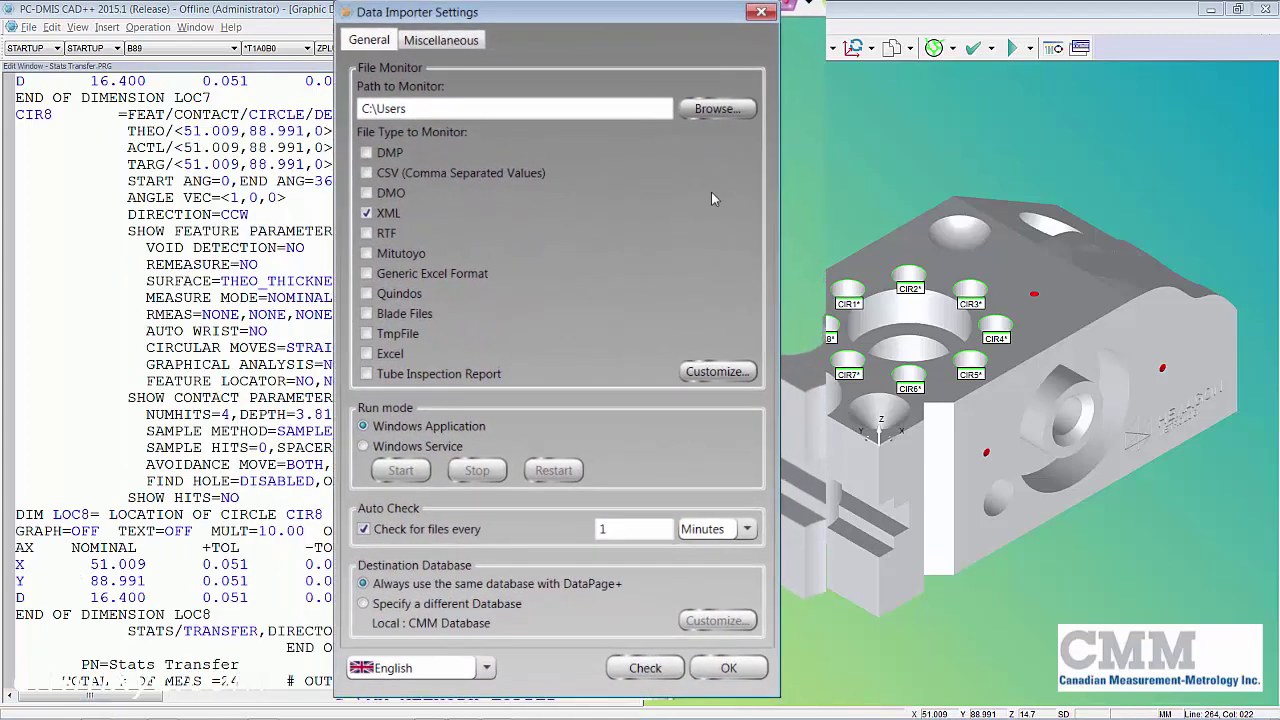
pyautogui.click(727, 115)
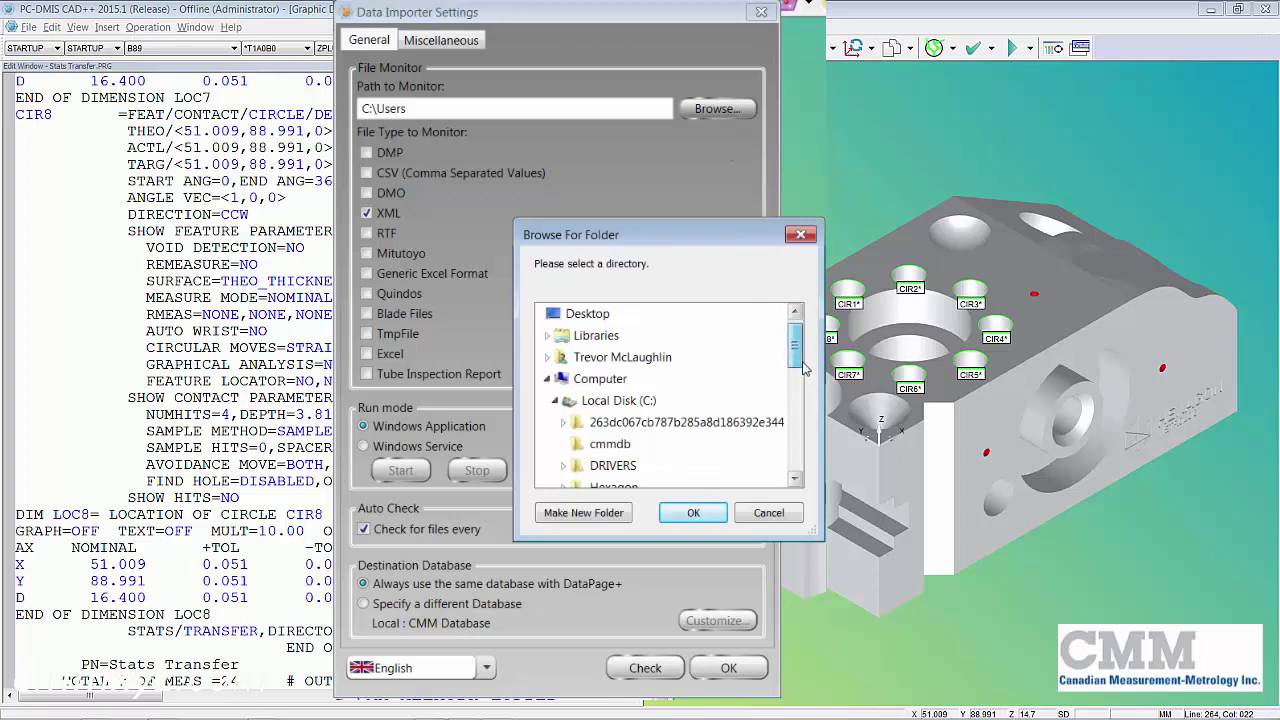
pyautogui.scroll(-2, 804, 367)
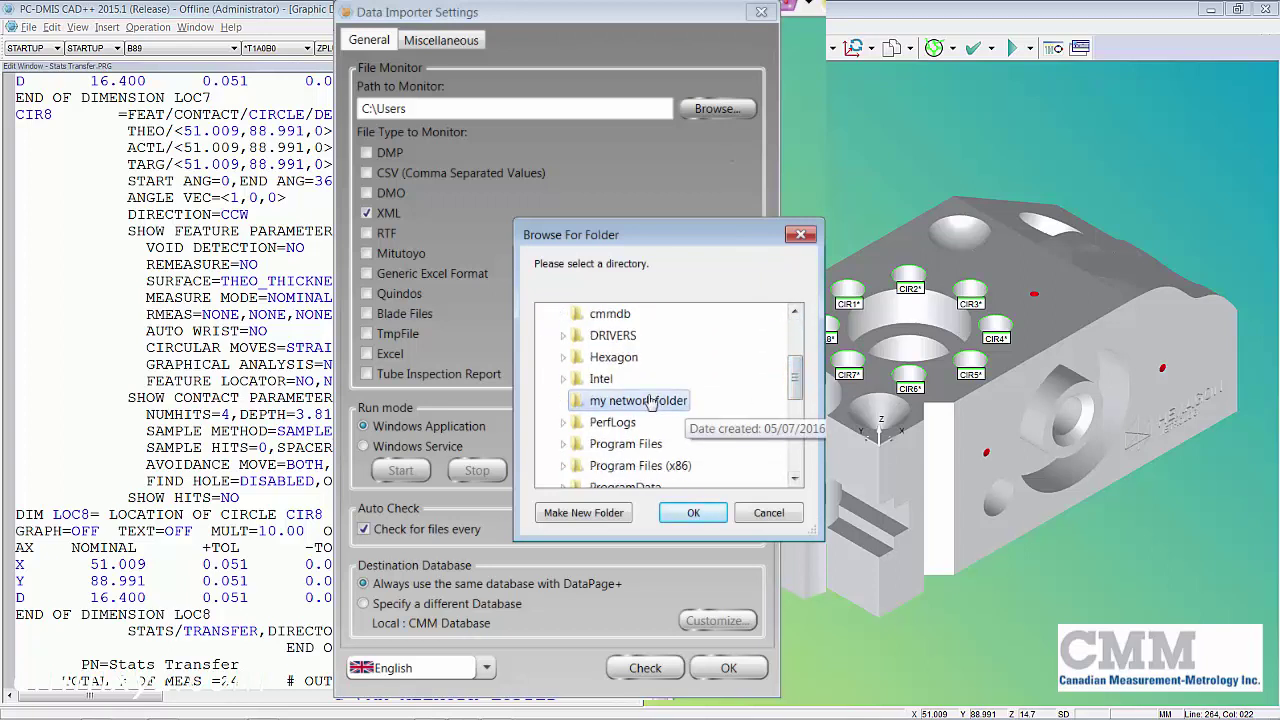
pyautogui.click(651, 400)
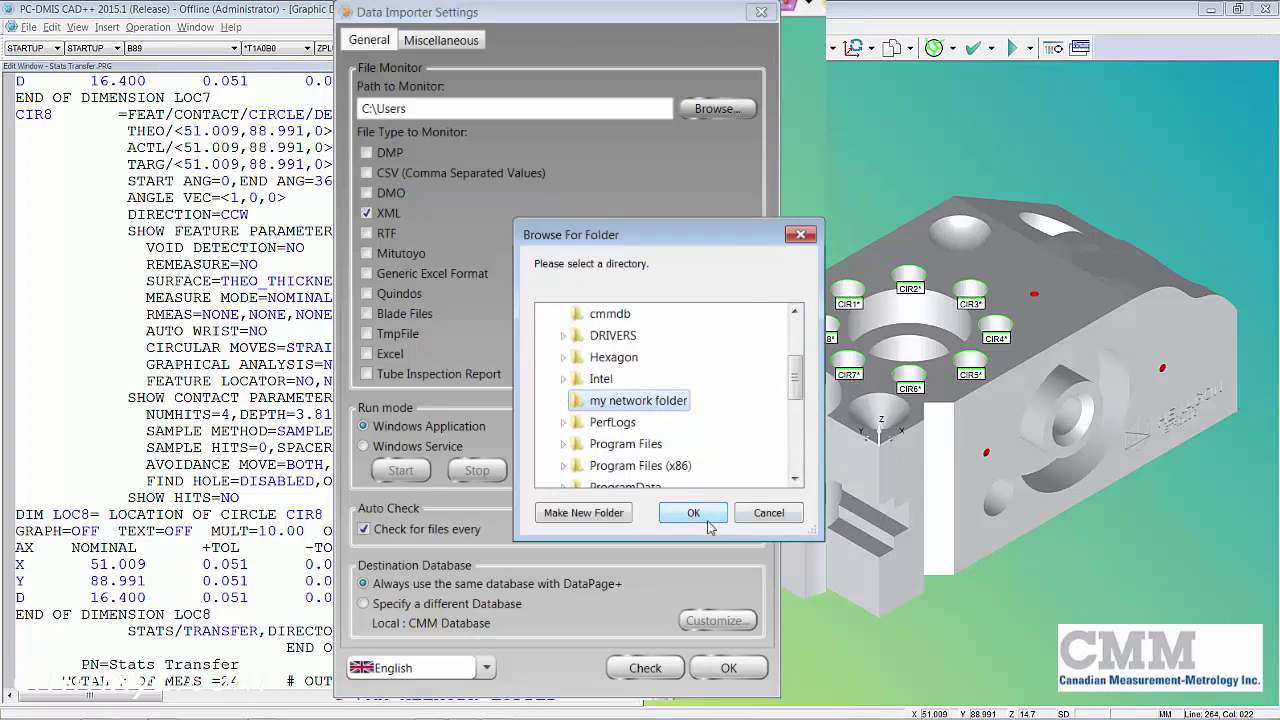
pyautogui.click(694, 513)
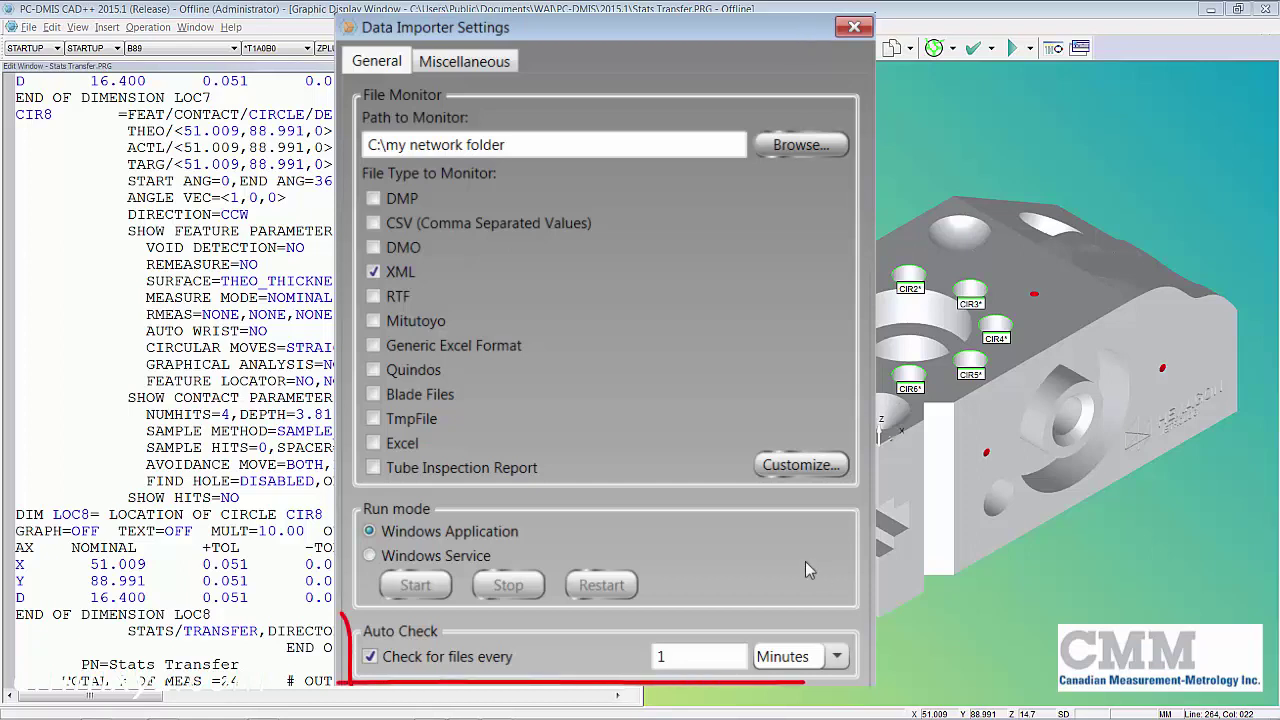
# Step: Change the auto-check interval to 5 Minutes and view the Miscellaneous processed-file settings
pyautogui.doubleClick(718, 655)
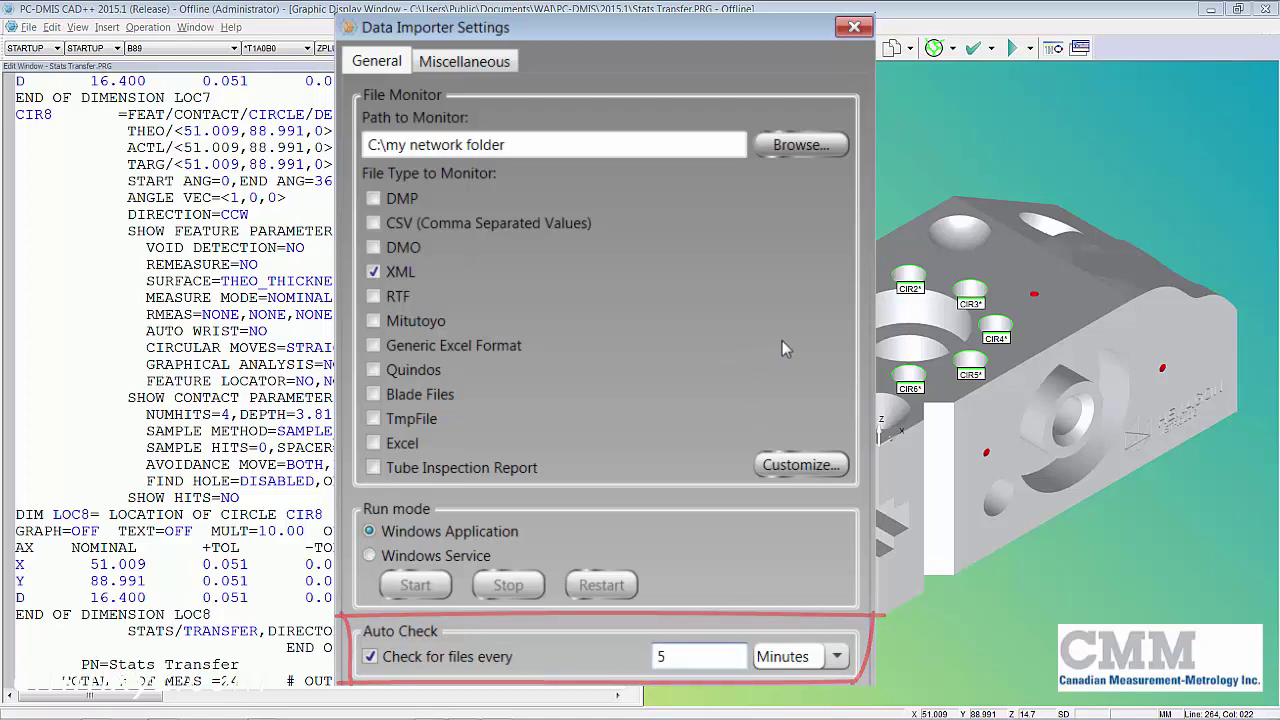
pyautogui.click(484, 62)
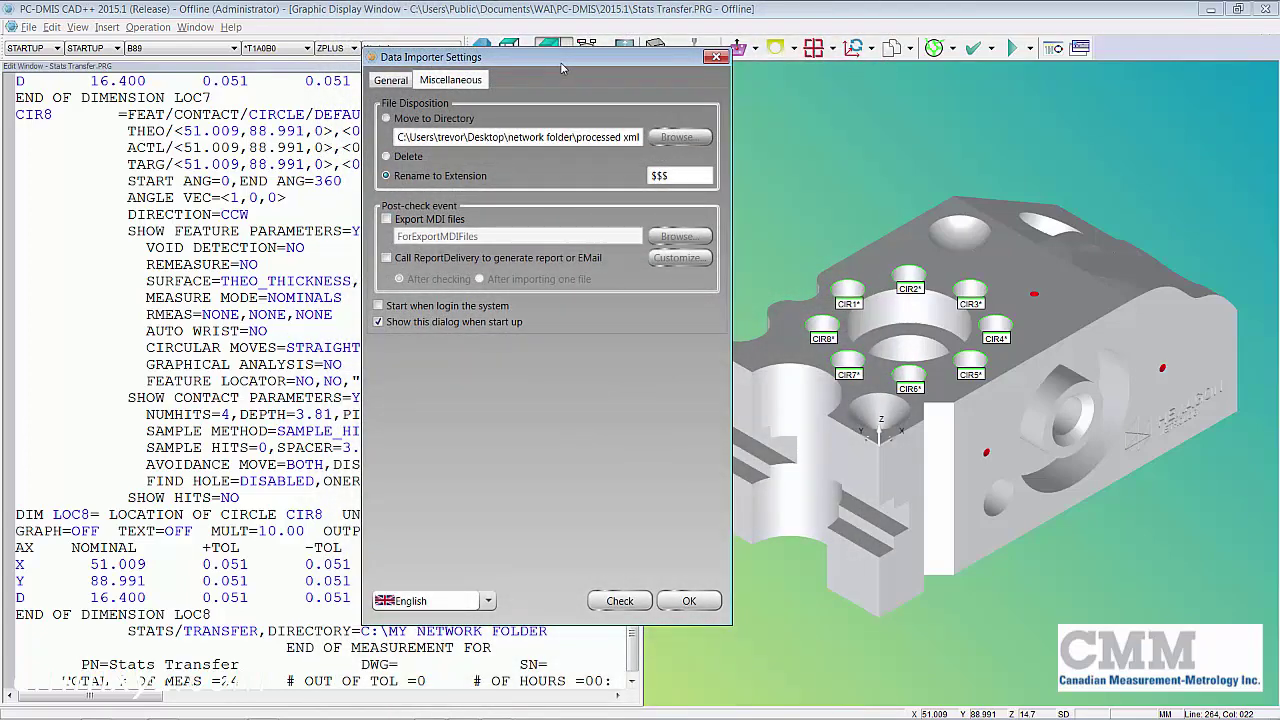
# Step: Show my network folder in a restored Explorer window beside the importer settings
pyautogui.moveTo(214, 707)
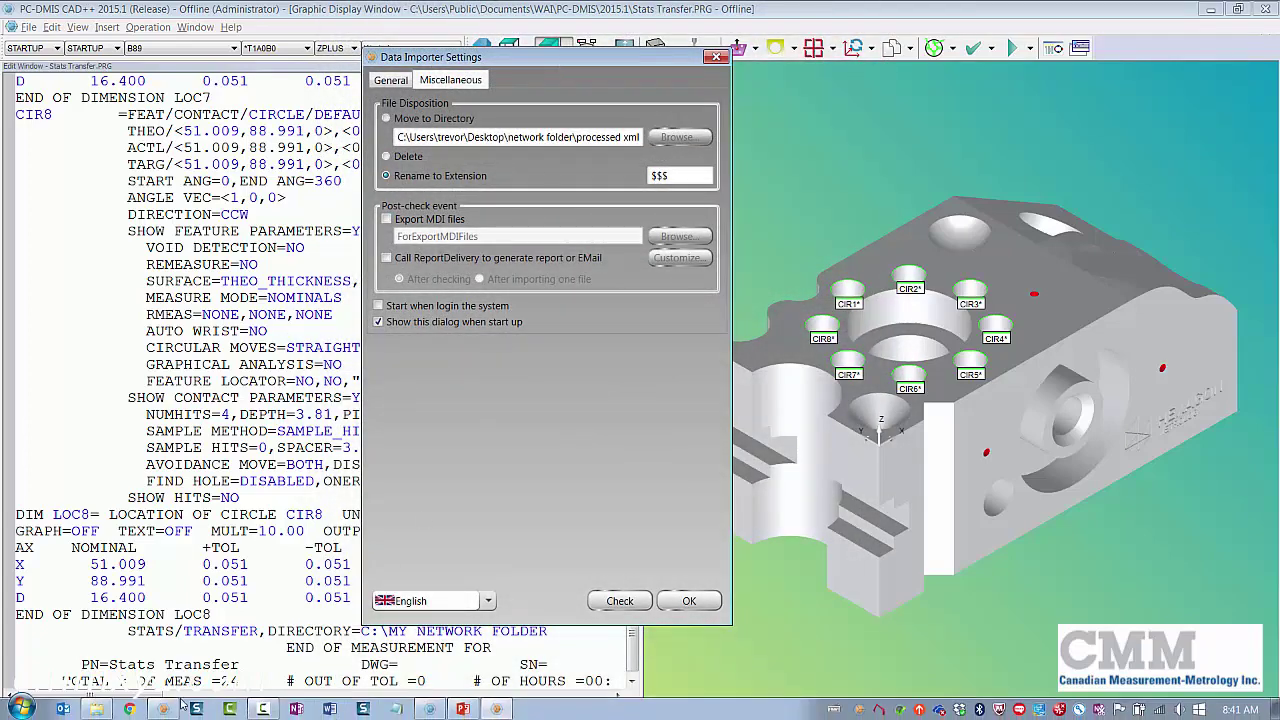
pyautogui.click(96, 709)
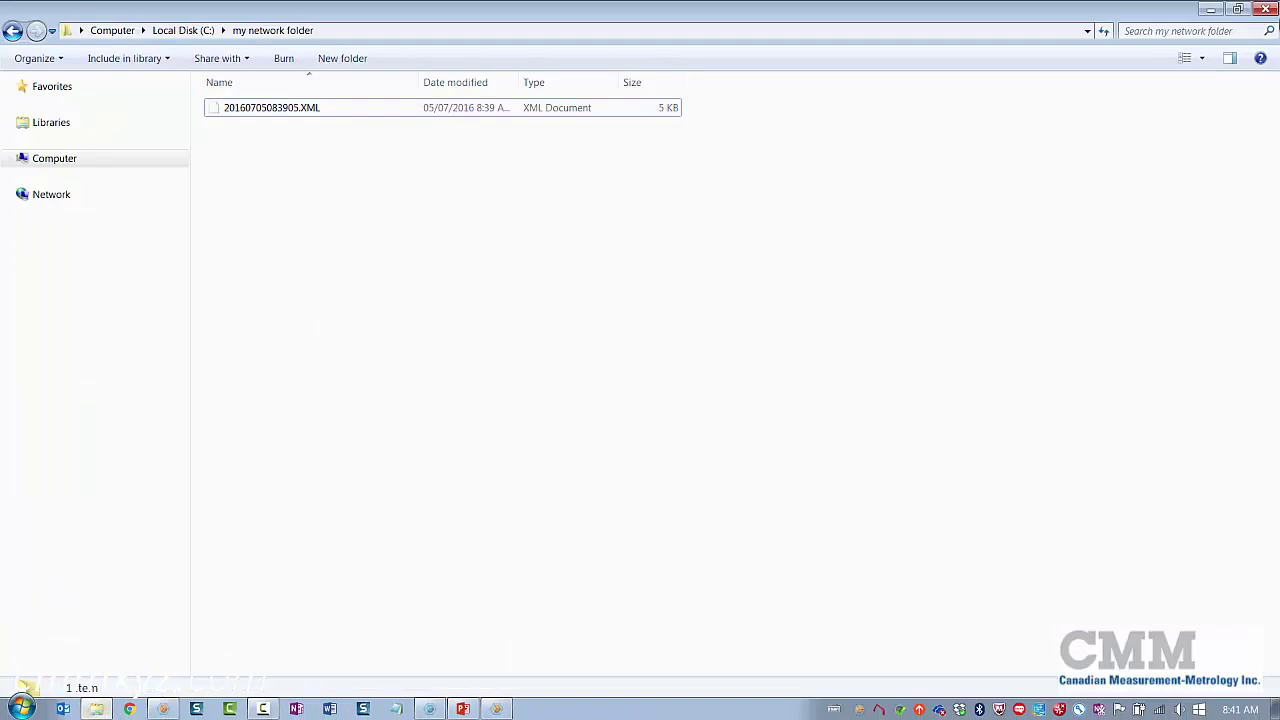
pyautogui.click(1238, 9)
pyautogui.moveTo(556, 66); pyautogui.dragTo(1030, 66)
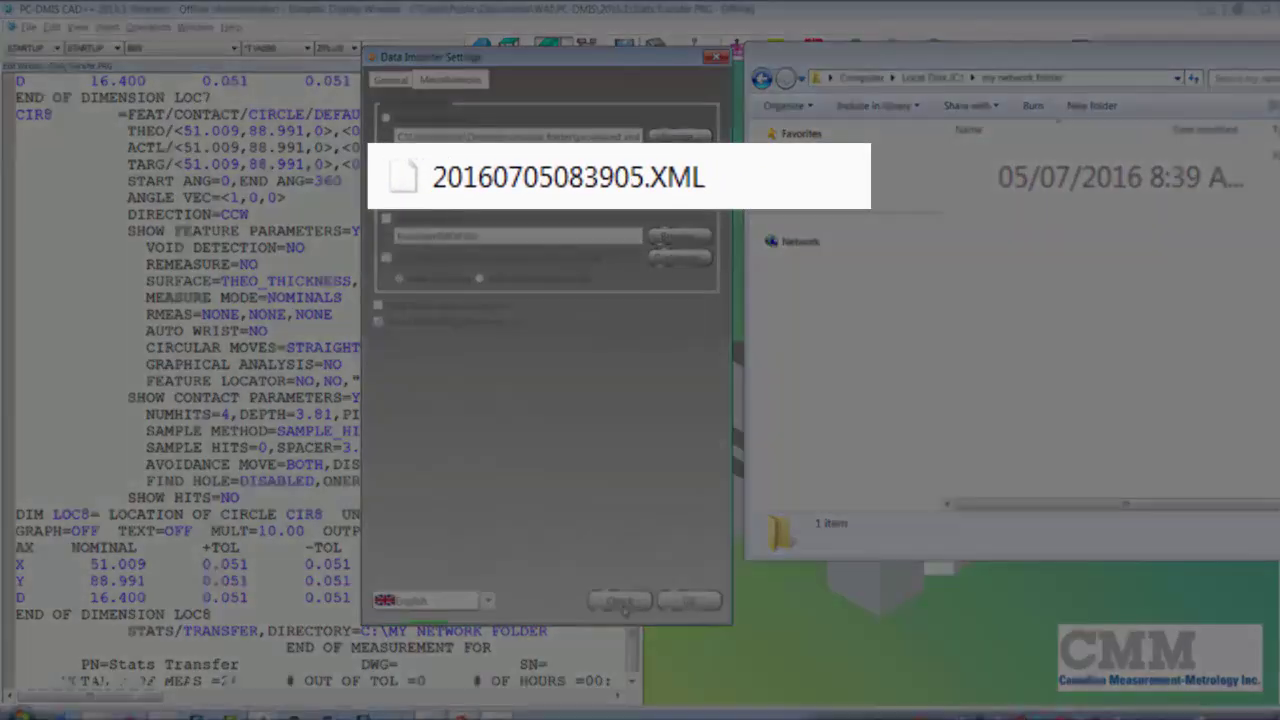
# Step: Run a Check to import 20160705083905.XML, which gets renamed to 20160705083905.XML.$$$
pyautogui.click(620, 601)
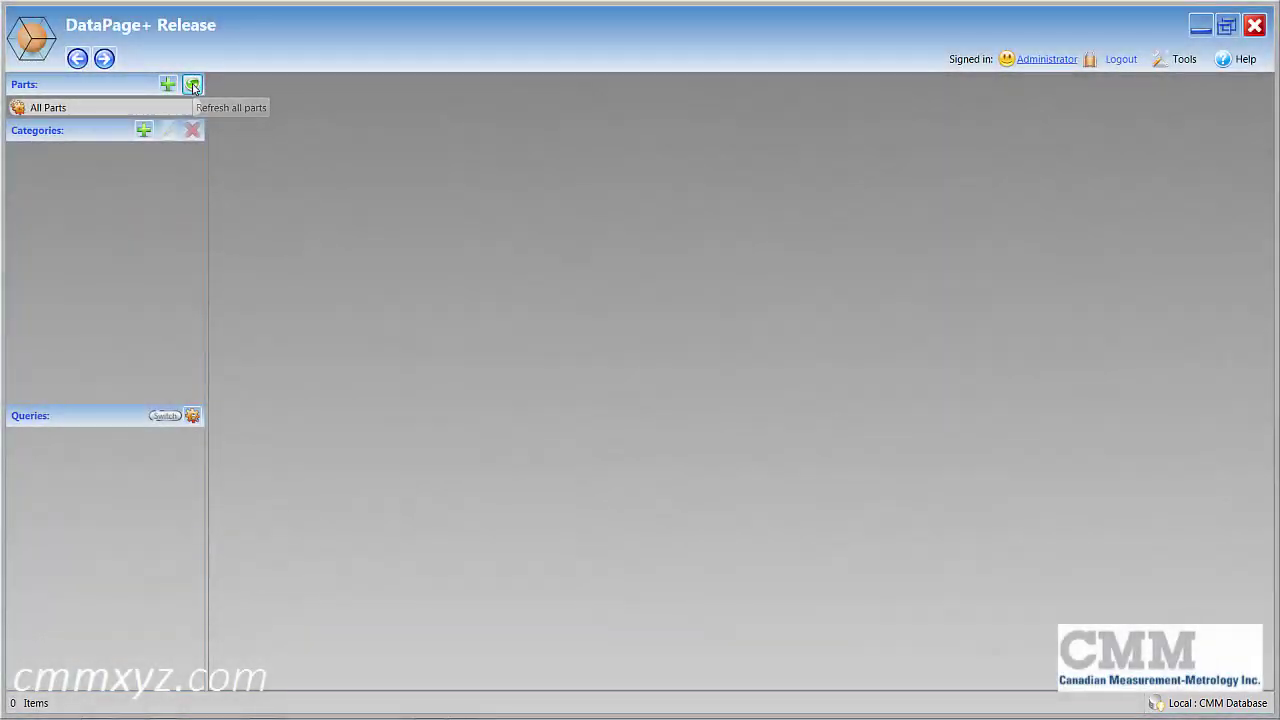
# Step: Open the Stats Transfer part, select all 24 features and generate their run chart report
pyautogui.click(193, 86)
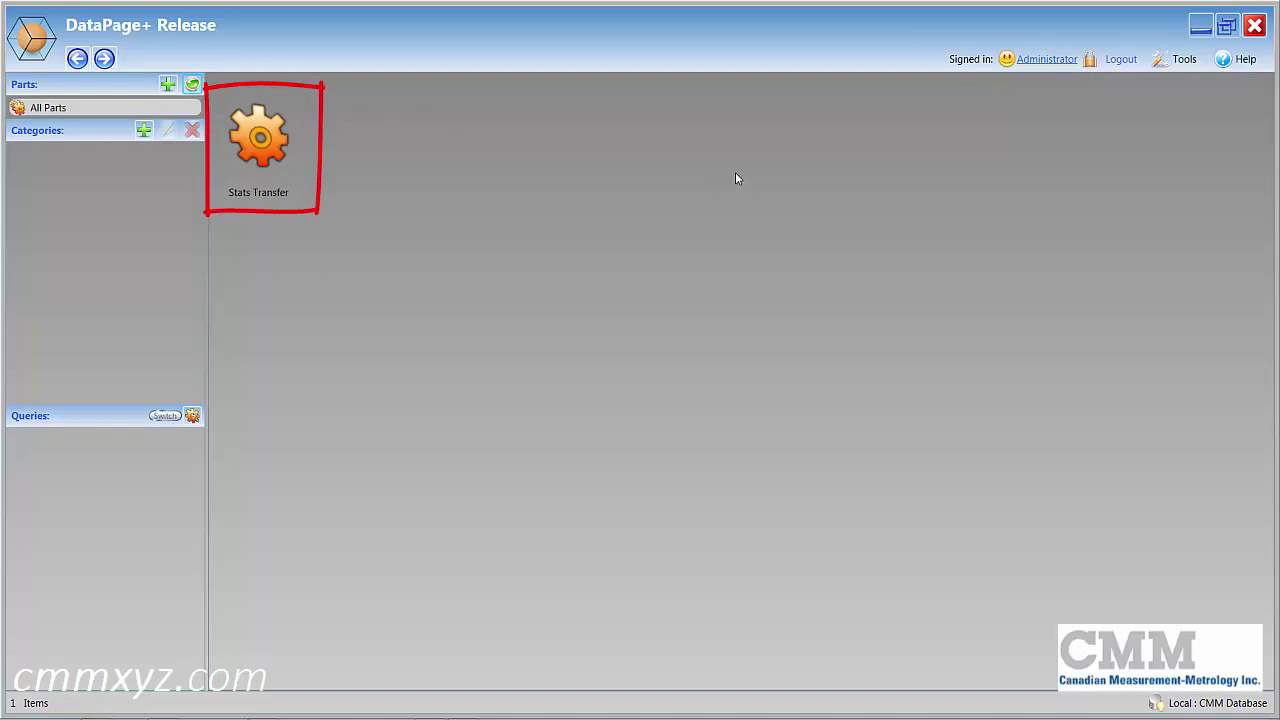
pyautogui.doubleClick(262, 142)
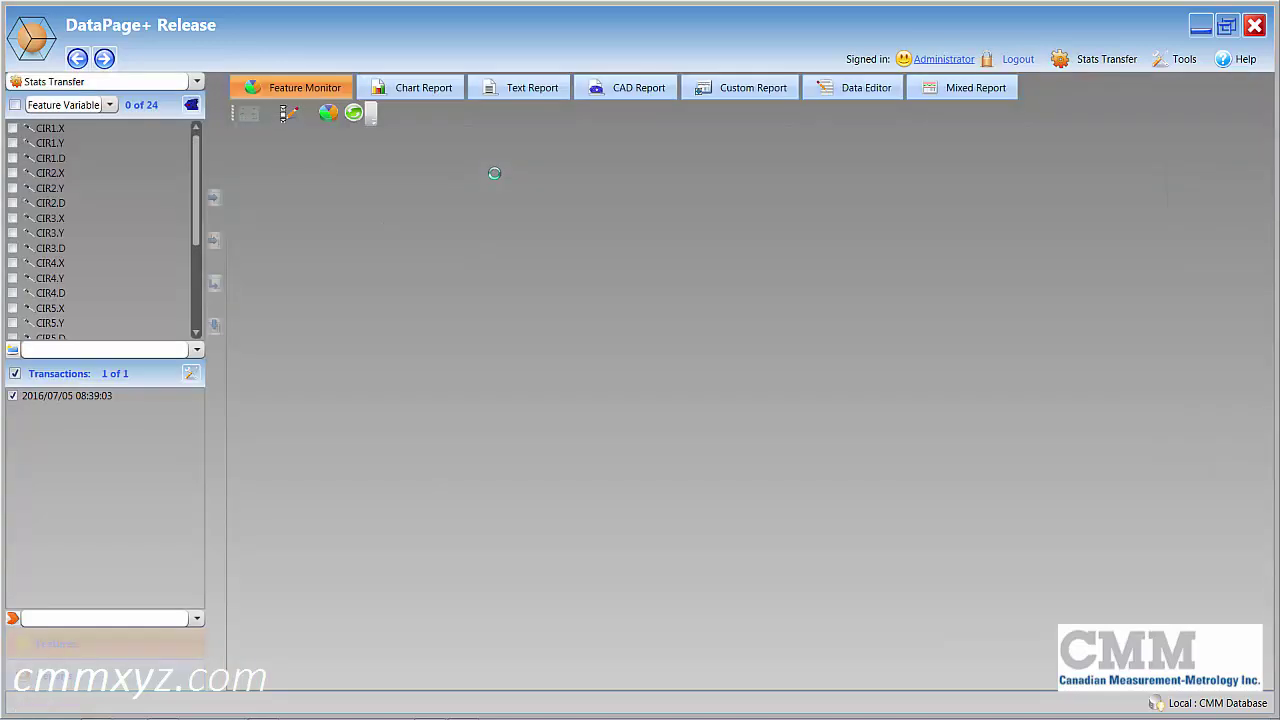
pyautogui.click(14, 105)
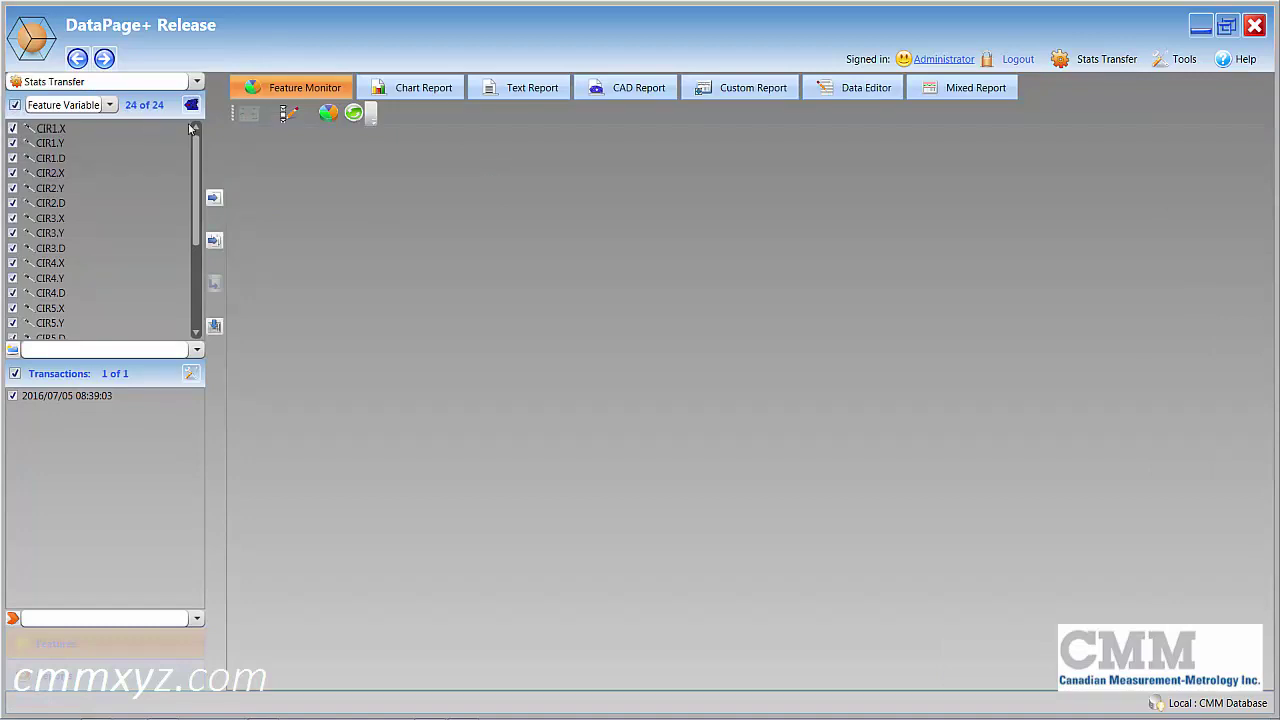
pyautogui.click(425, 90)
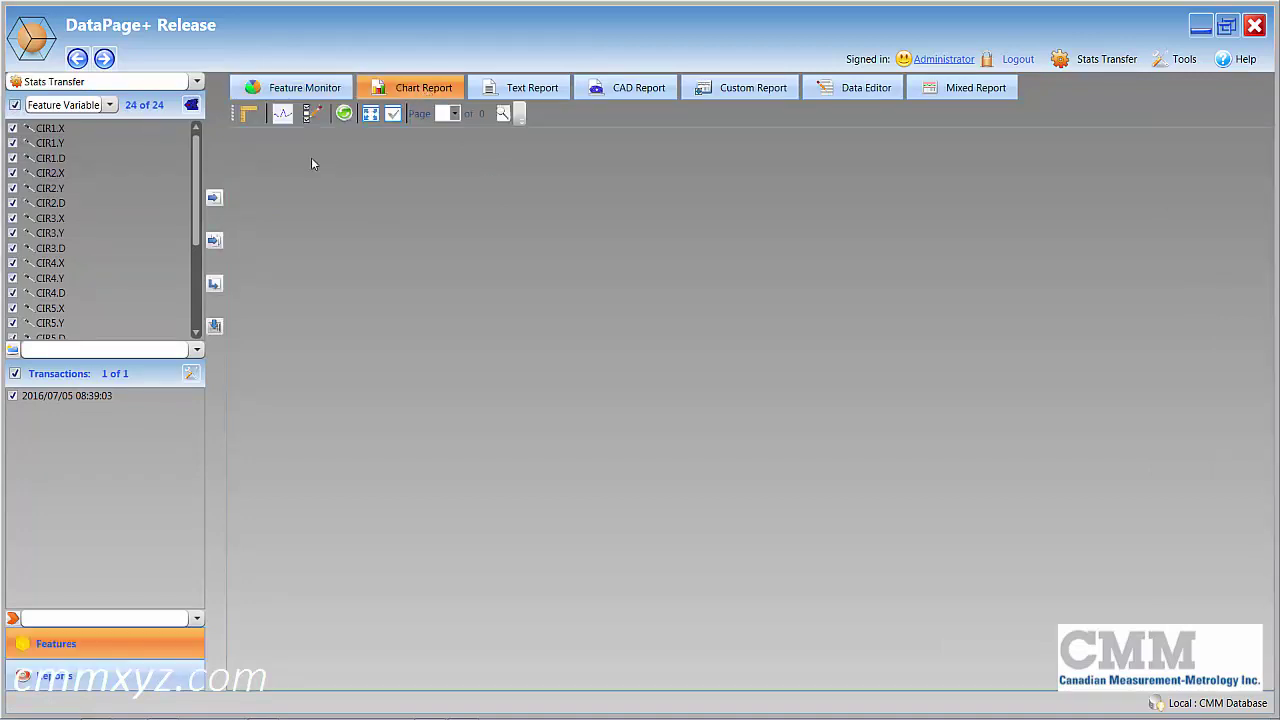
pyautogui.click(214, 199)
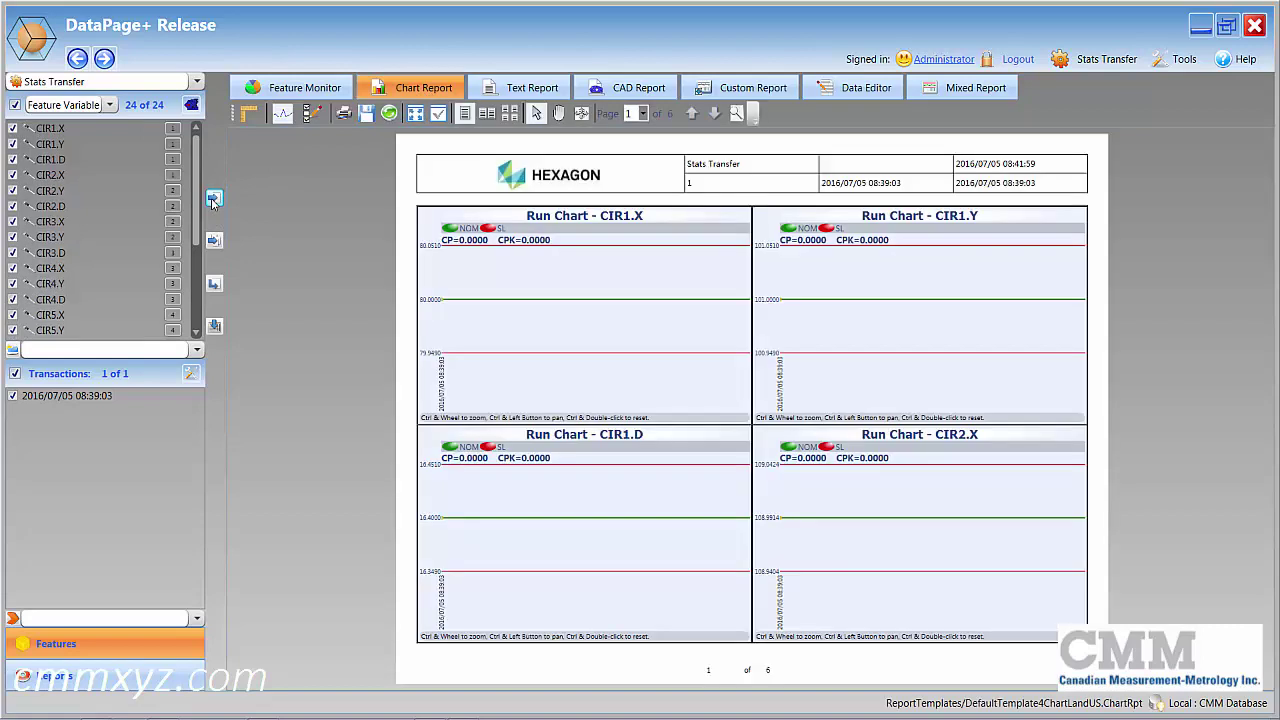